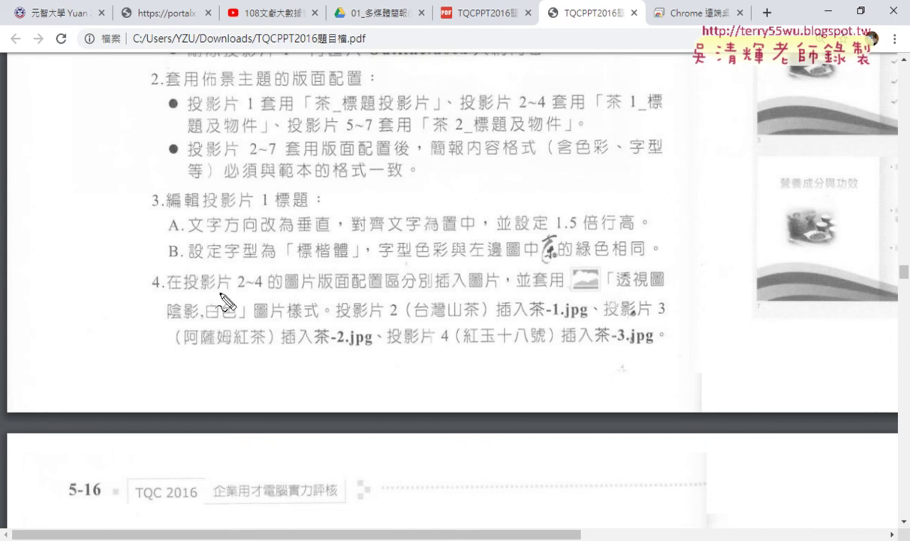
- Annotate the exam's slide 2–4 picture requirements, style 透視圖陰影, and files 茶-1/2/3.jpg, then clear the annotations
{"action": "left_click_drag", "start_coordinate": [237, 288], "coordinate": [245, 288]}
{"action": "left_click_drag", "start_coordinate": [255, 289], "coordinate": [264, 288]}
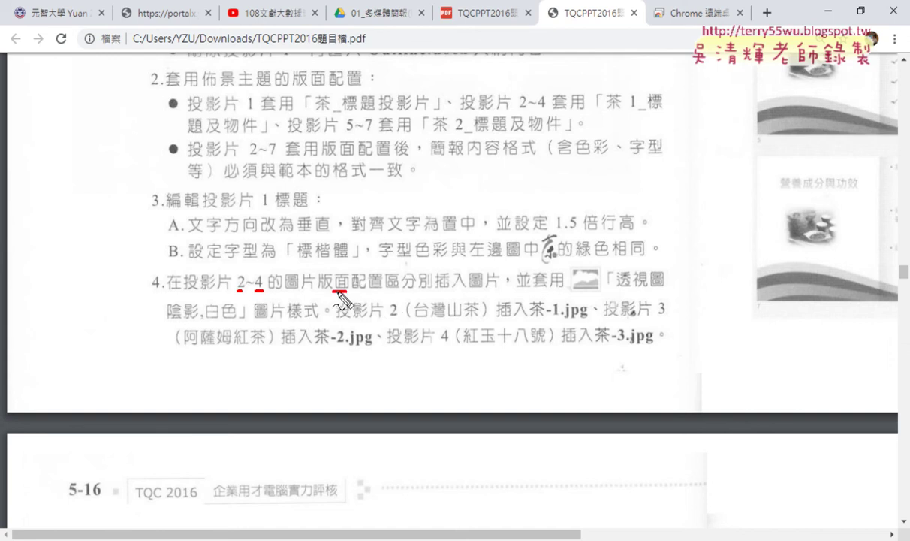
{"action": "left_click_drag", "start_coordinate": [332, 288], "coordinate": [394, 289]}
{"action": "left_click_drag", "start_coordinate": [458, 289], "coordinate": [499, 288]}
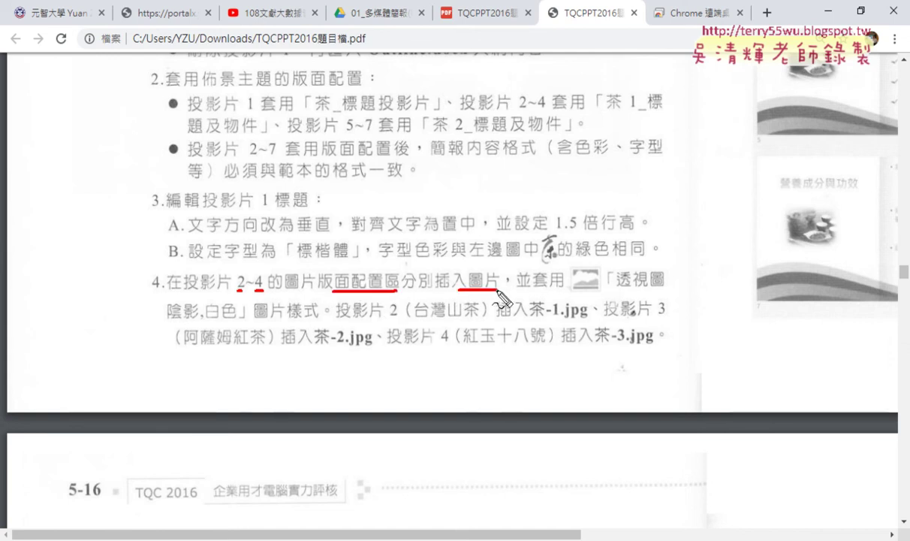
{"action": "left_click_drag", "start_coordinate": [624, 286], "coordinate": [664, 286]}
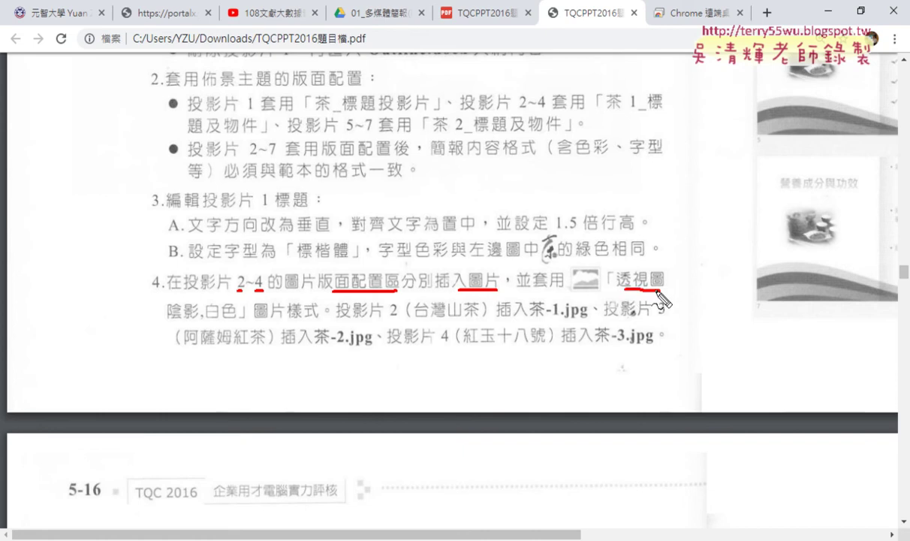
{"action": "left_click_drag", "start_coordinate": [167, 317], "coordinate": [237, 318]}
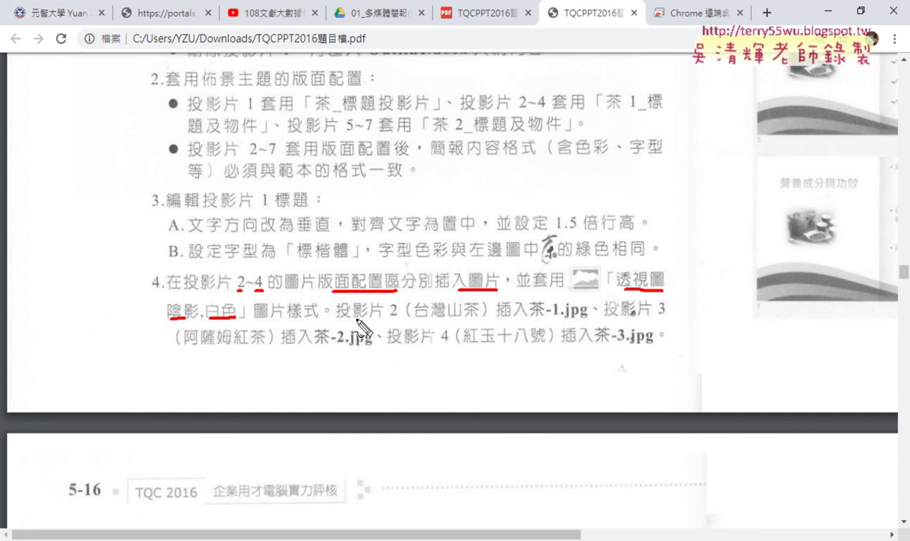
{"action": "left_click_drag", "start_coordinate": [362, 320], "coordinate": [488, 319]}
{"action": "left_click_drag", "start_coordinate": [546, 318], "coordinate": [563, 318]}
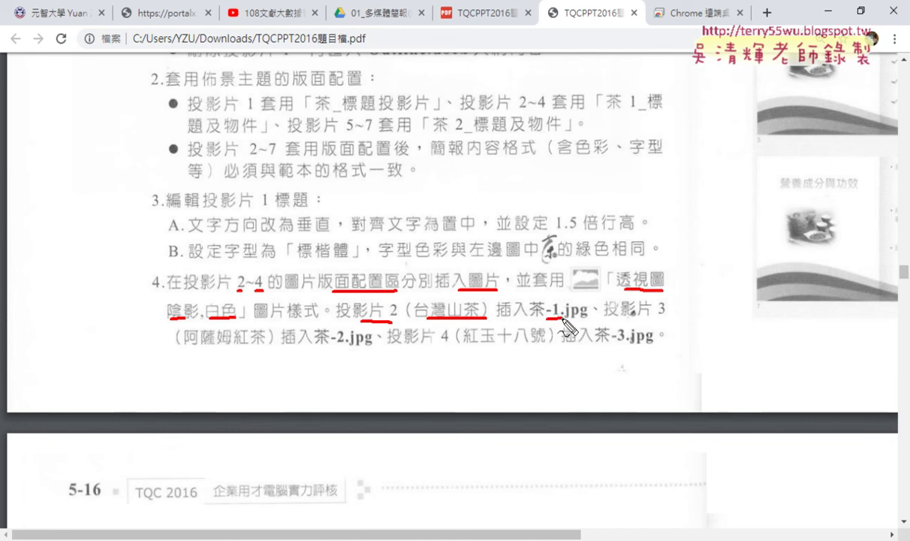
{"action": "left_click_drag", "start_coordinate": [331, 344], "coordinate": [349, 344]}
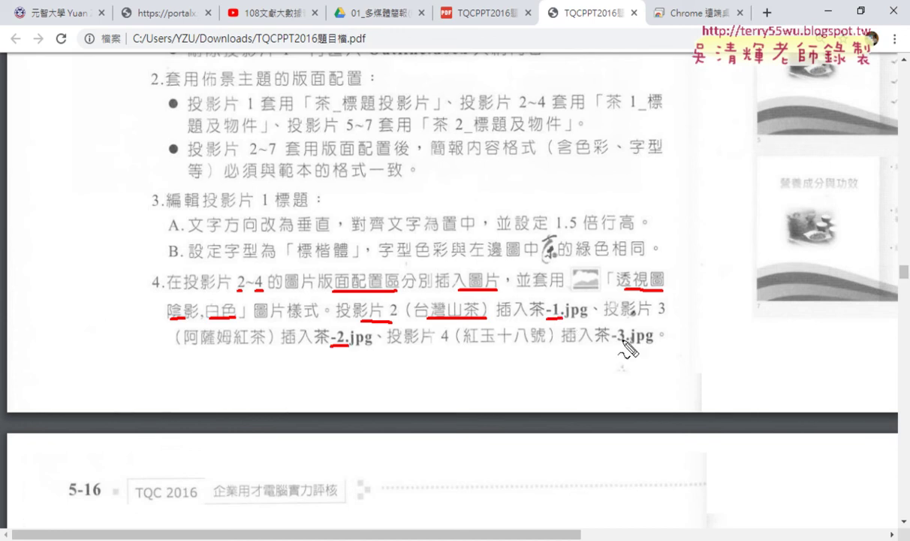
{"action": "left_click_drag", "start_coordinate": [439, 347], "coordinate": [451, 347]}
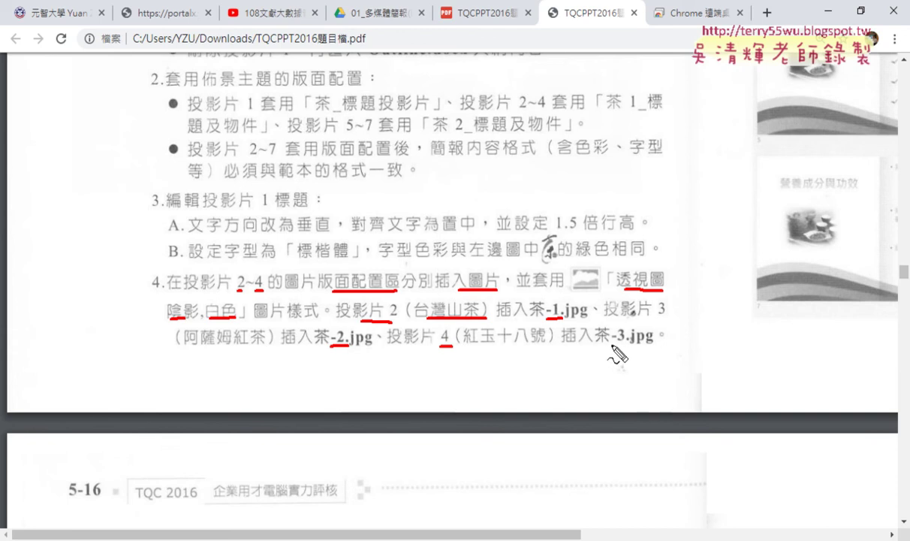
{"action": "left_click_drag", "start_coordinate": [612, 344], "coordinate": [628, 344]}
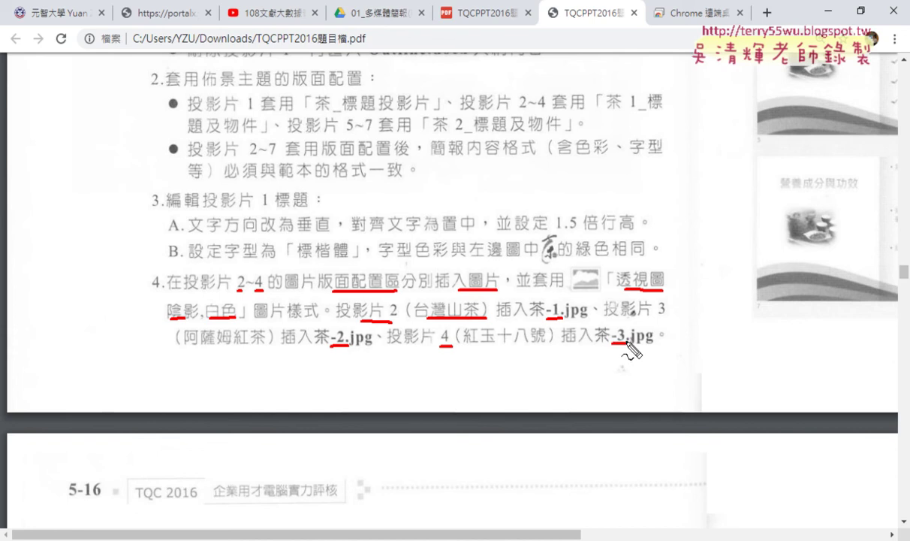
{"action": "key", "text": "Escape"}
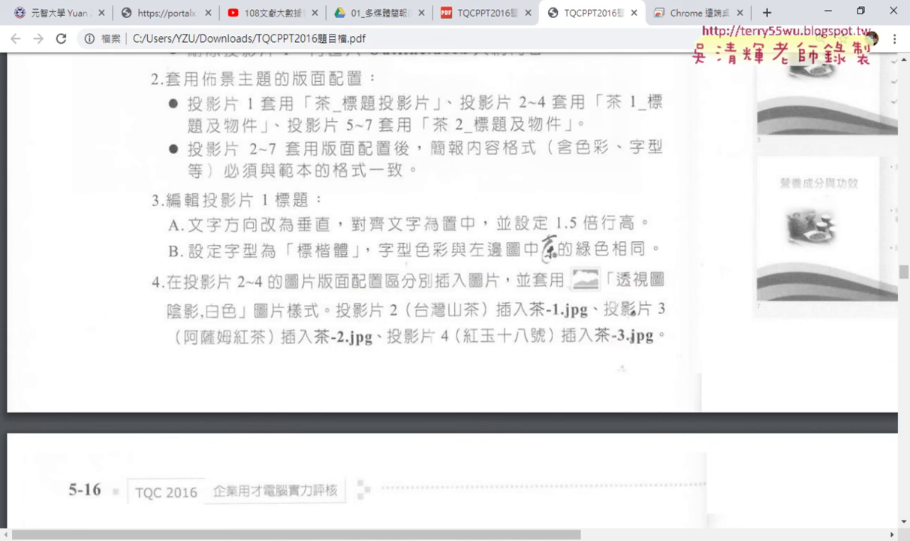
- Insert 茶-1.jpg from the 106 folder into slide 2's picture placeholder
{"action": "mouse_move", "coordinate": [225, 540]}
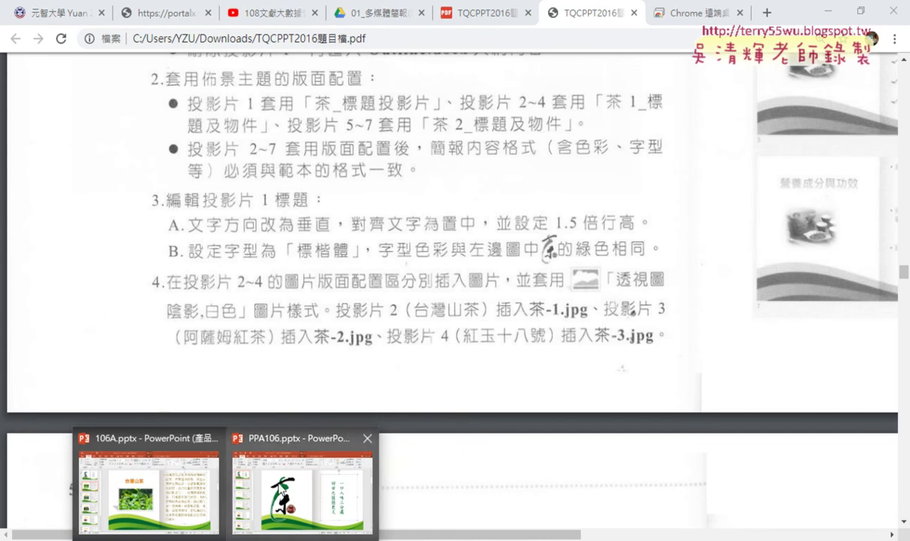
{"action": "left_click", "coordinate": [284, 447]}
{"action": "left_click", "coordinate": [53, 205]}
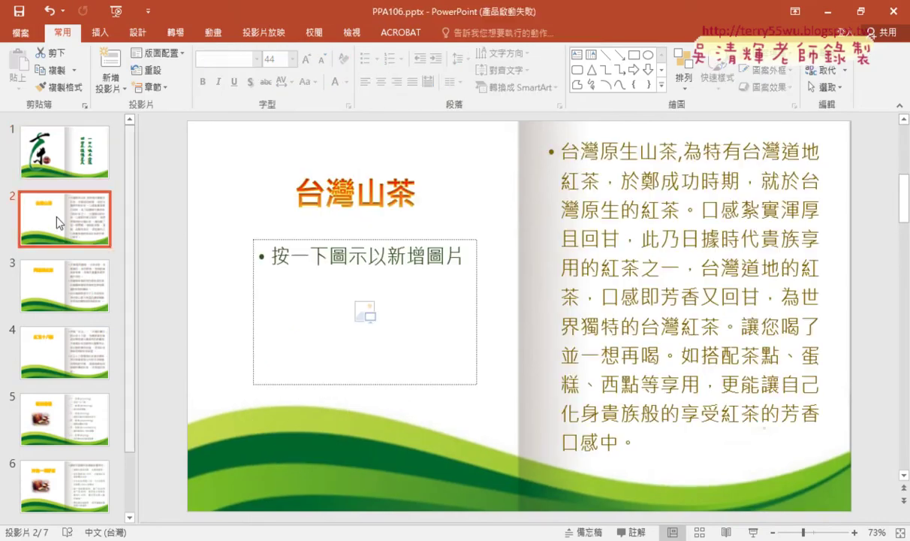
{"action": "left_click", "coordinate": [366, 313]}
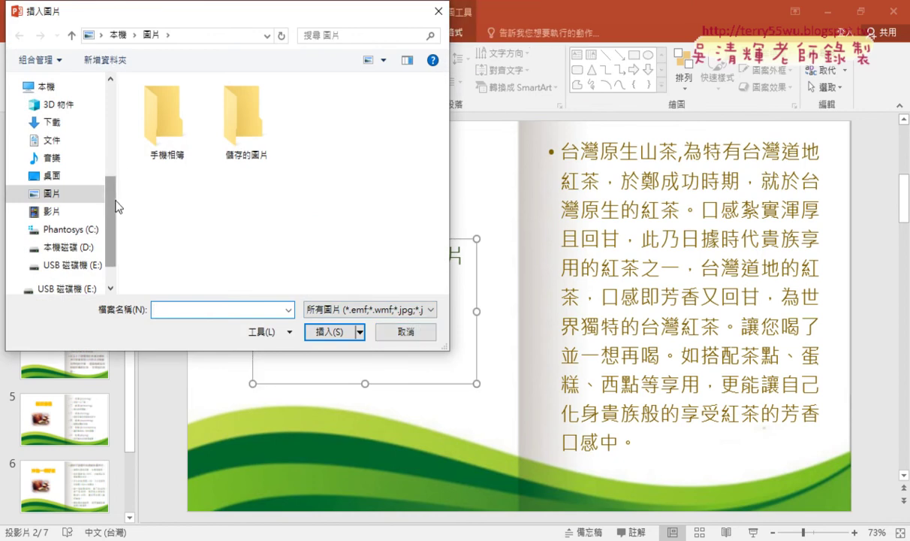
{"action": "left_click_drag", "start_coordinate": [114, 190], "coordinate": [113, 119]}
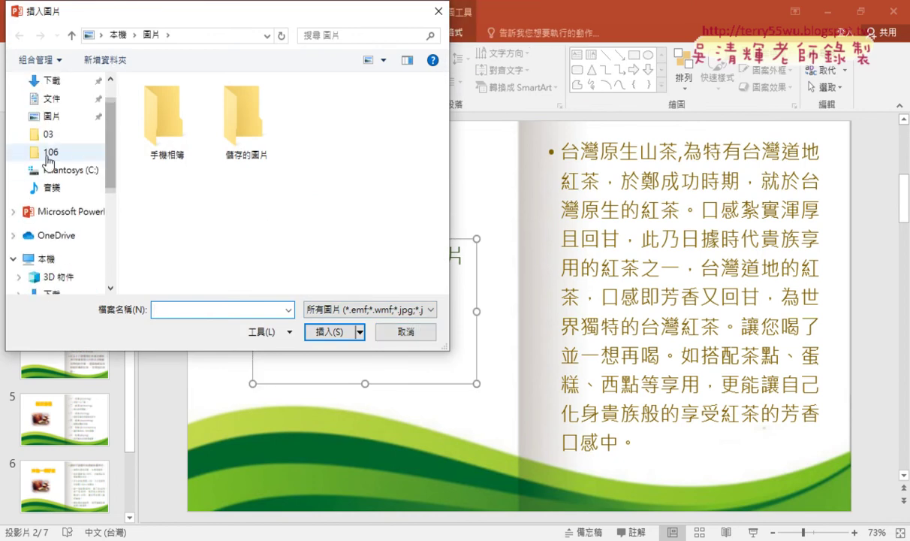
{"action": "left_click", "coordinate": [71, 153]}
{"action": "left_click", "coordinate": [252, 117]}
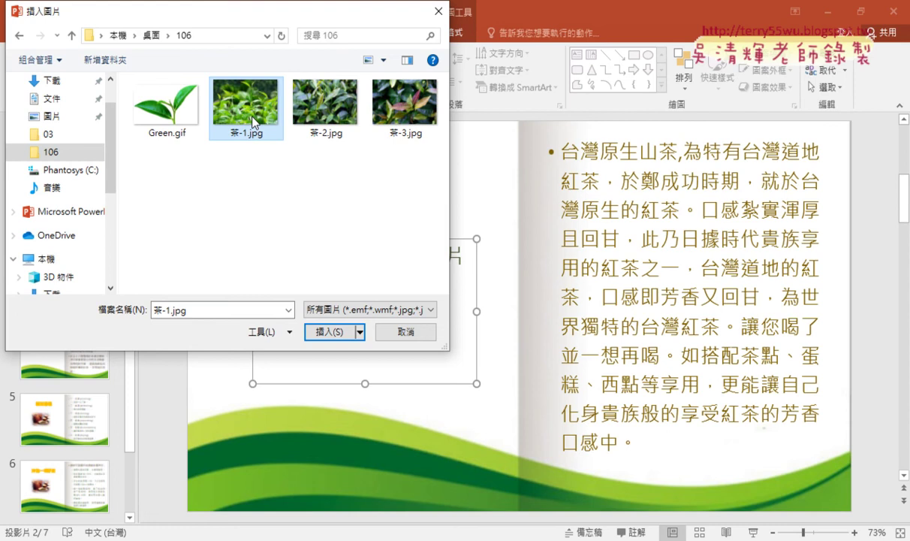
{"action": "left_click", "coordinate": [334, 331]}
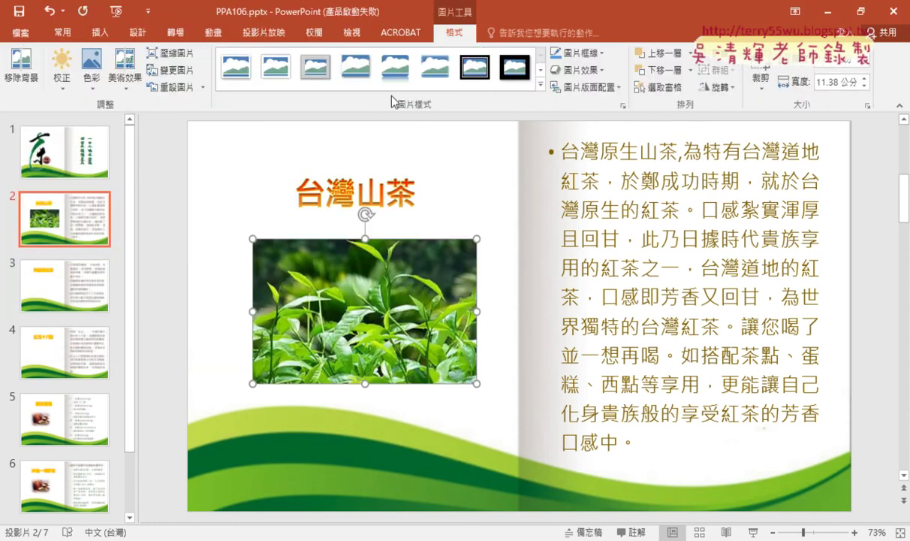
- Check the required style name, then apply 透視圖陰影, 白色 to the slide 2 tea photo
{"action": "left_click", "coordinate": [541, 85]}
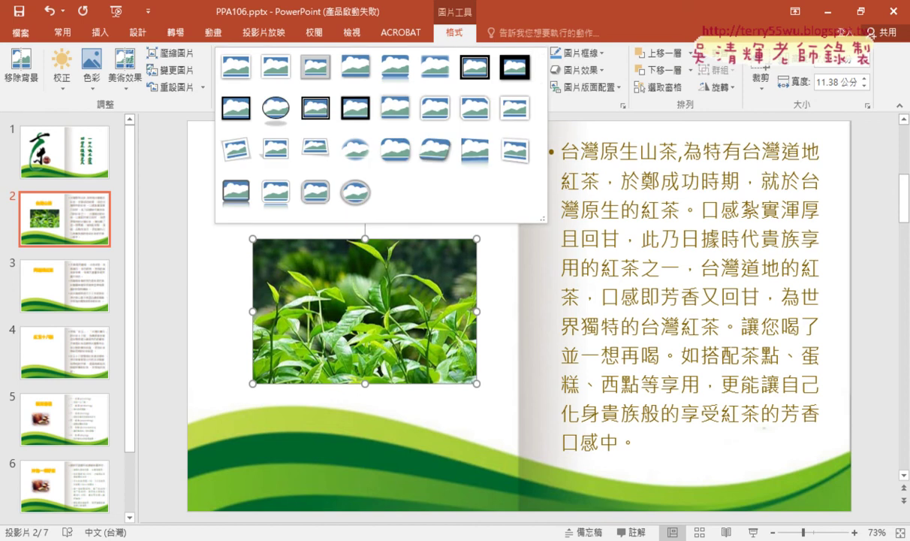
{"action": "key", "text": "alt+Tab"}
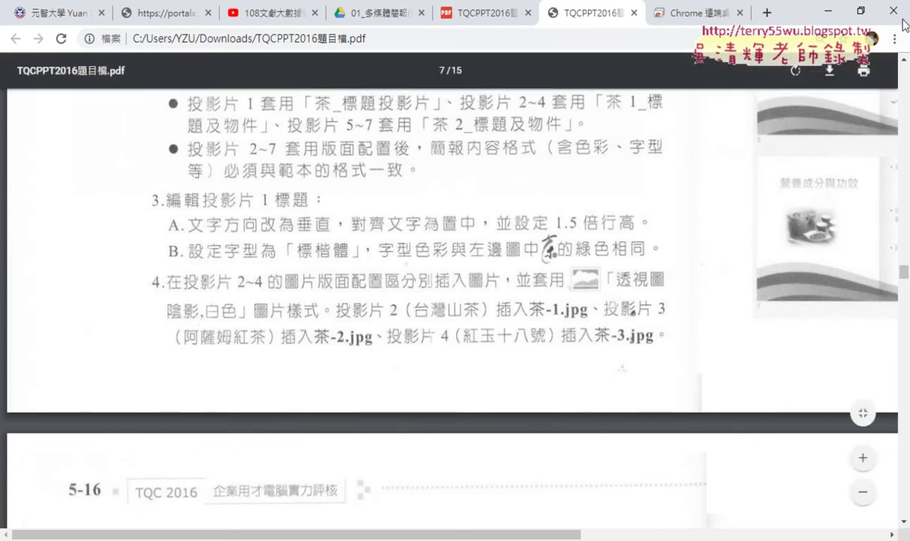
{"action": "key", "text": "alt+Tab"}
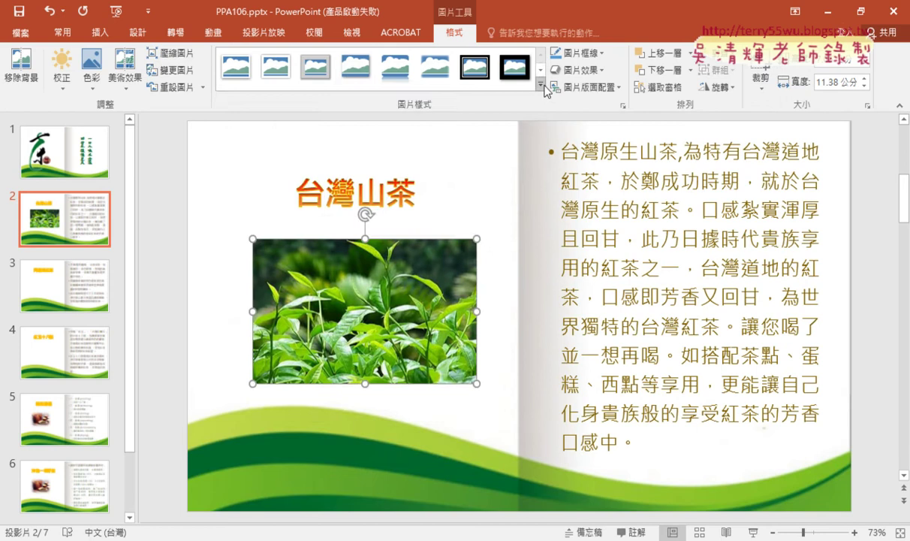
{"action": "left_click", "coordinate": [541, 86]}
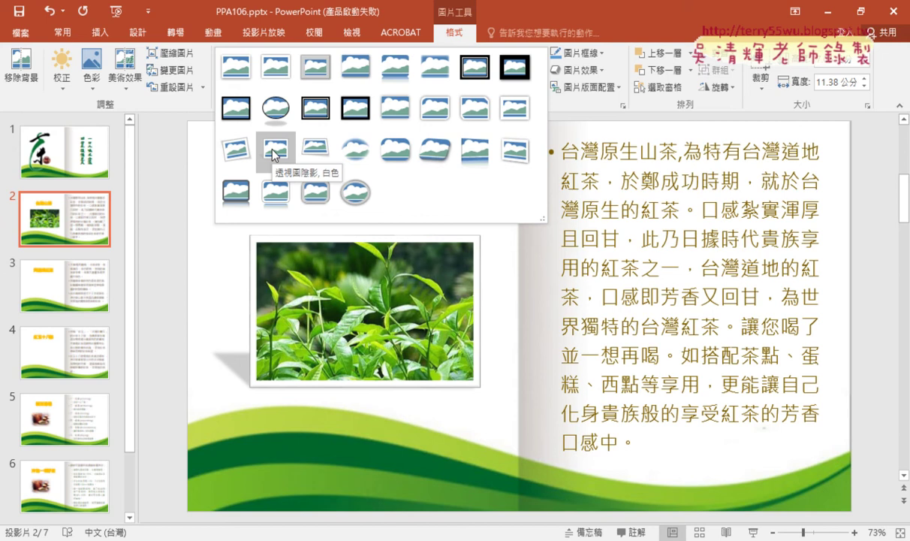
{"action": "left_click", "coordinate": [273, 154]}
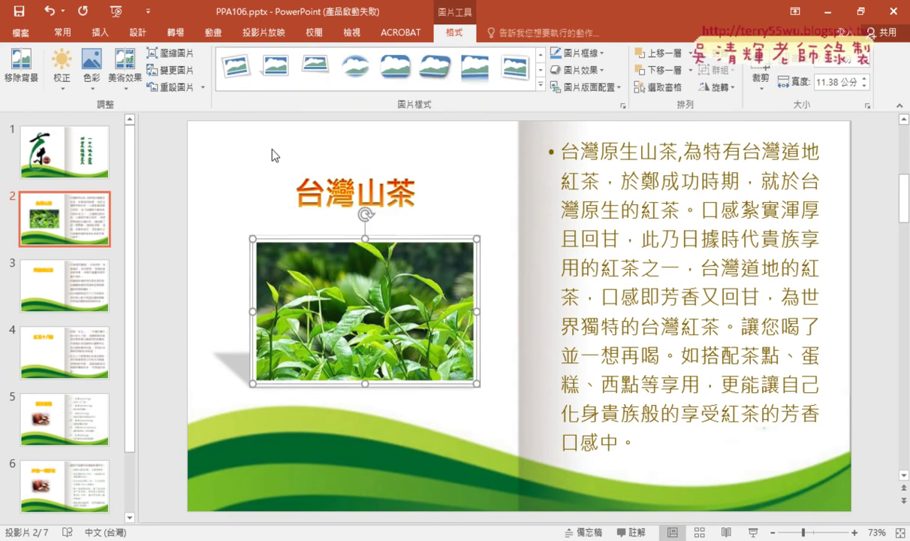
- Insert 茶-2.jpg into slide 3's placeholder and give it the 透視圖陰影, 白色 style
{"action": "left_click", "coordinate": [64, 285]}
{"action": "left_click", "coordinate": [368, 319]}
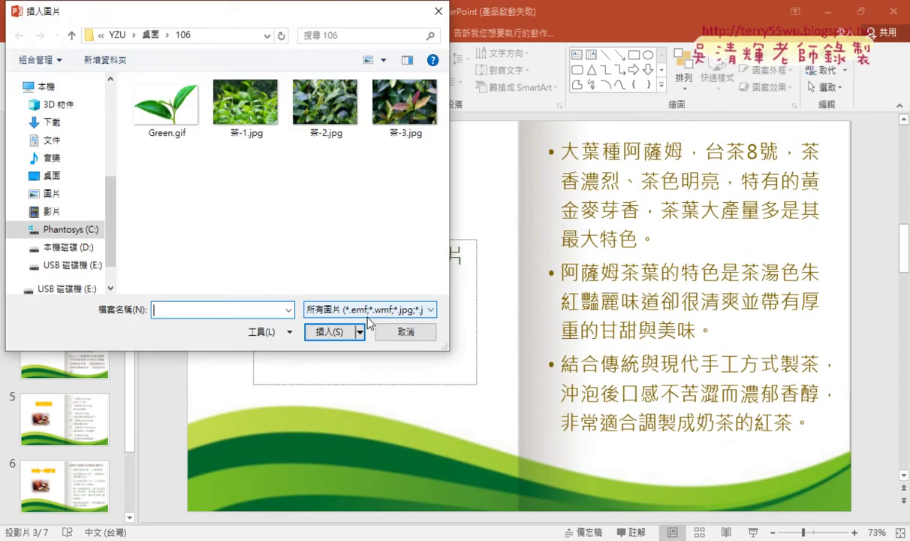
{"action": "double_click", "coordinate": [318, 134]}
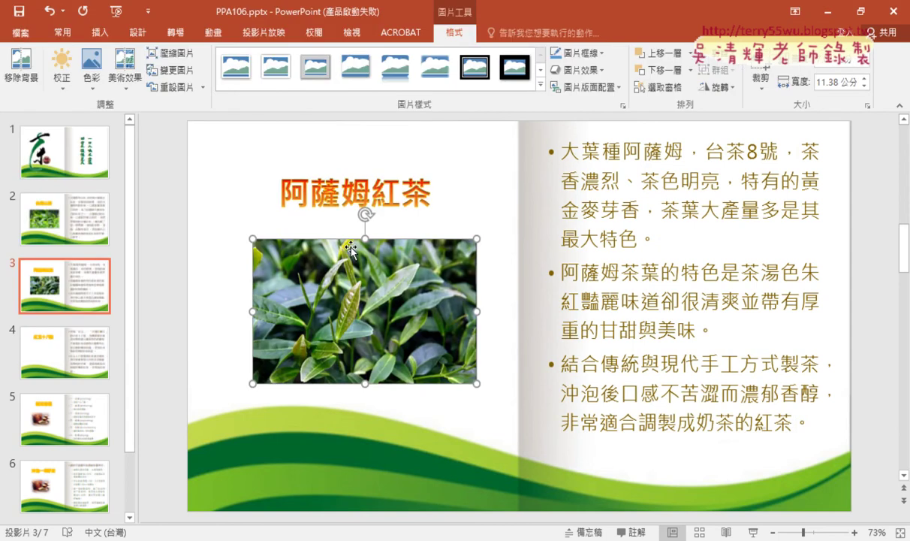
{"action": "left_click", "coordinate": [540, 85]}
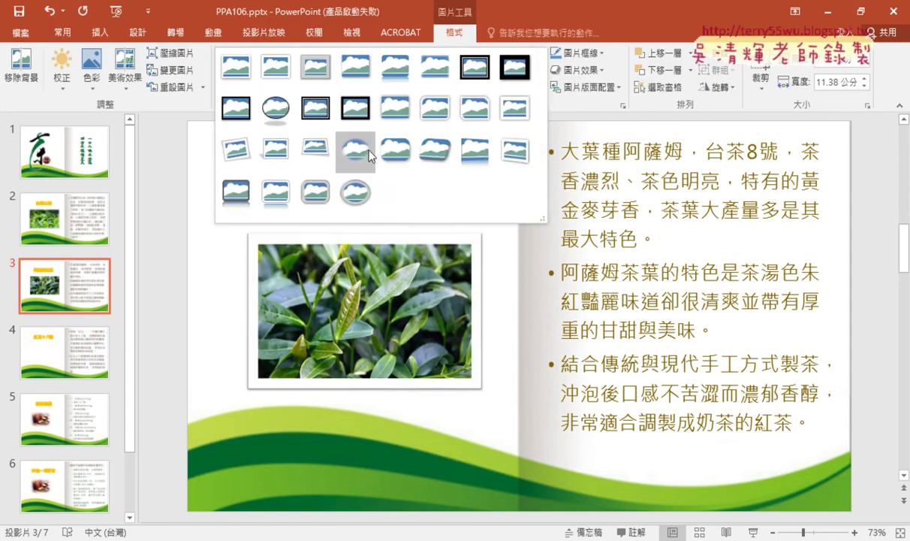
{"action": "left_click", "coordinate": [267, 166]}
- Insert 茶-3.jpg into slide 4's placeholder and give it the 透視圖陰影, 白色 style
{"action": "left_click", "coordinate": [74, 334]}
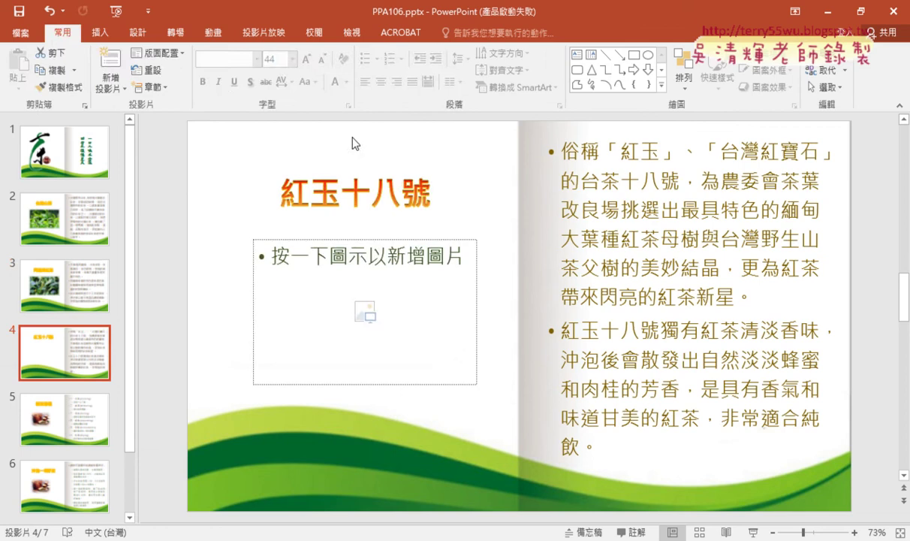
{"action": "left_click", "coordinate": [366, 313]}
{"action": "left_click", "coordinate": [421, 129]}
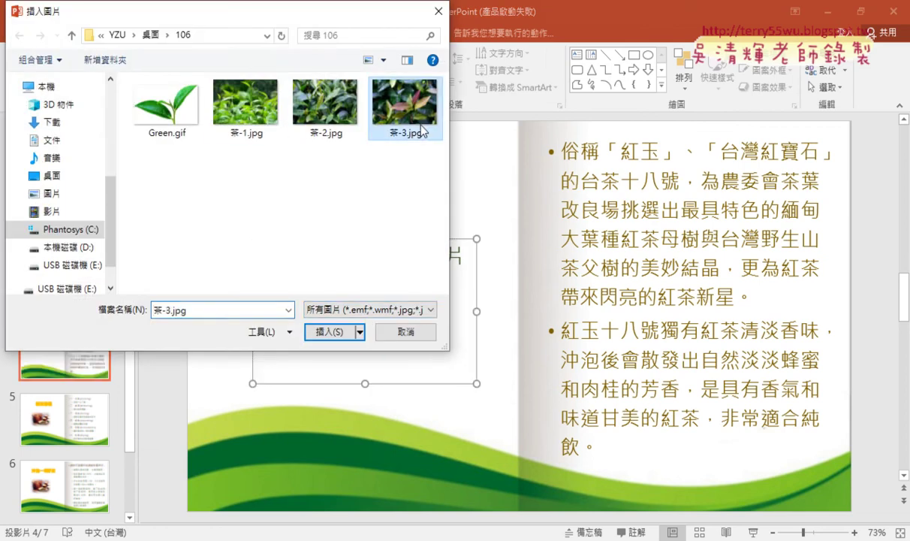
{"action": "left_click", "coordinate": [336, 331]}
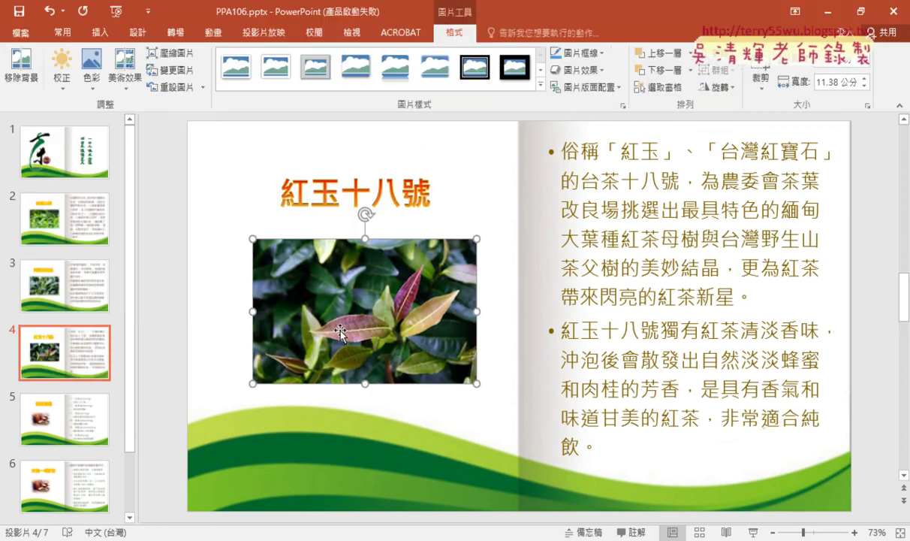
{"action": "left_click", "coordinate": [540, 86]}
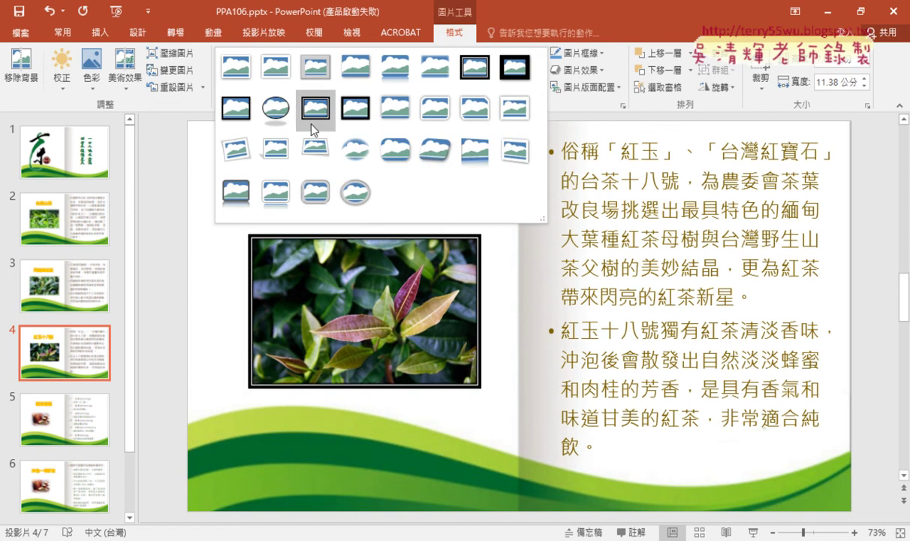
{"action": "left_click", "coordinate": [276, 167]}
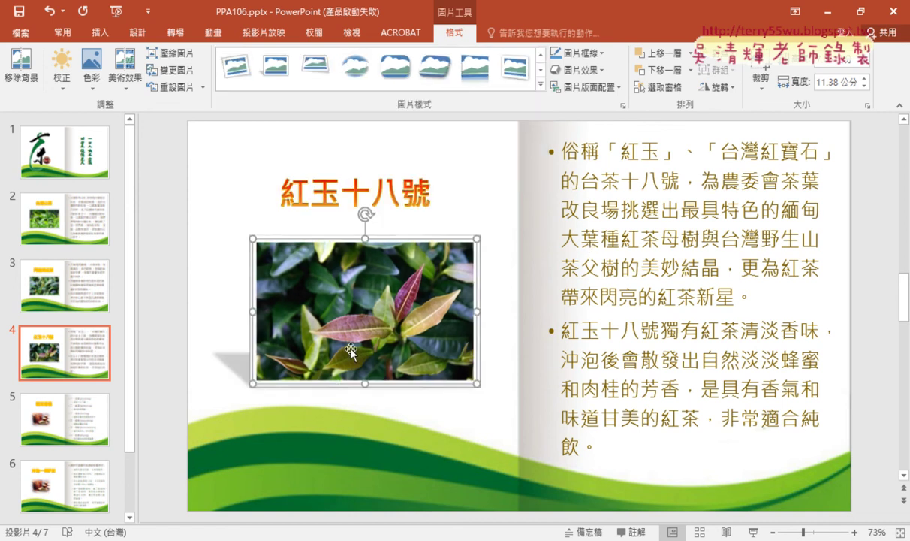
{"action": "left_click", "coordinate": [66, 303]}
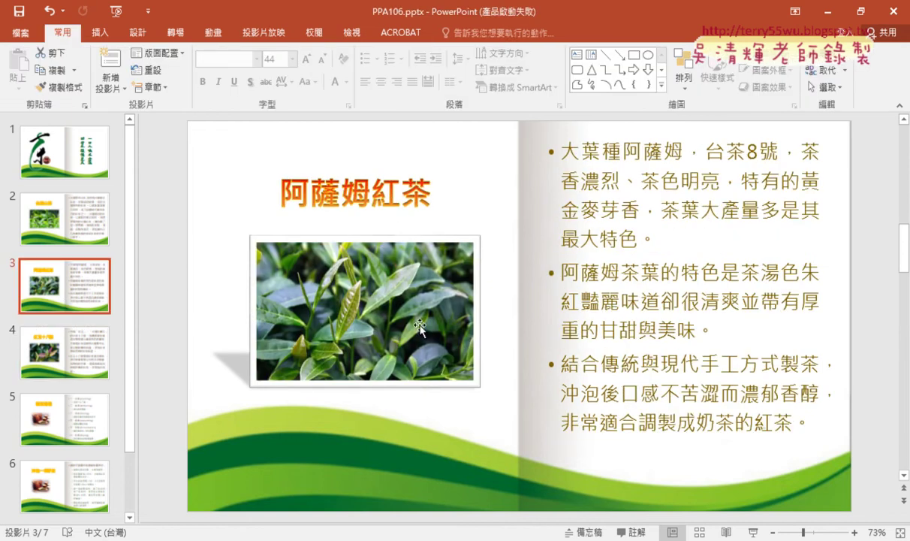
- Compare slides 2 and 3 to confirm both photos share the white-frame perspective shadow
{"action": "left_click", "coordinate": [54, 225]}
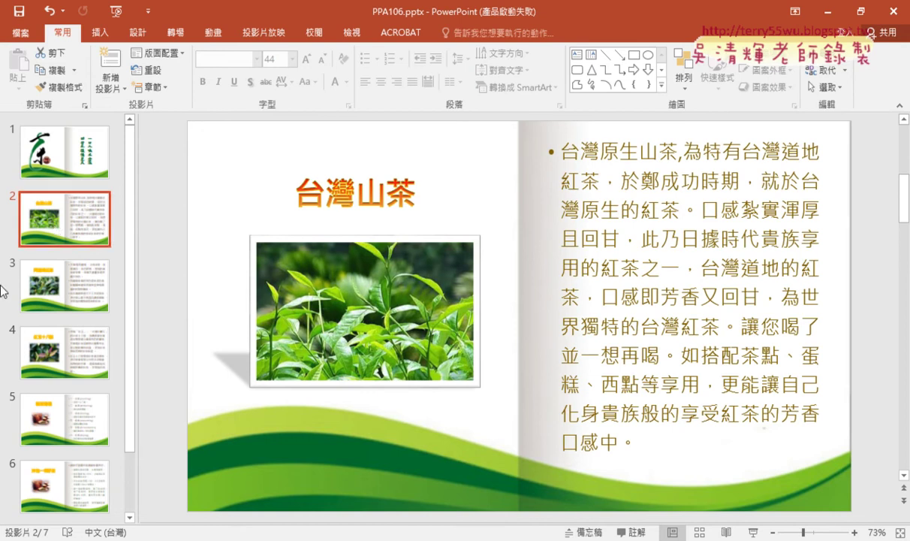
{"action": "left_click", "coordinate": [36, 284]}
{"action": "left_click", "coordinate": [50, 226]}
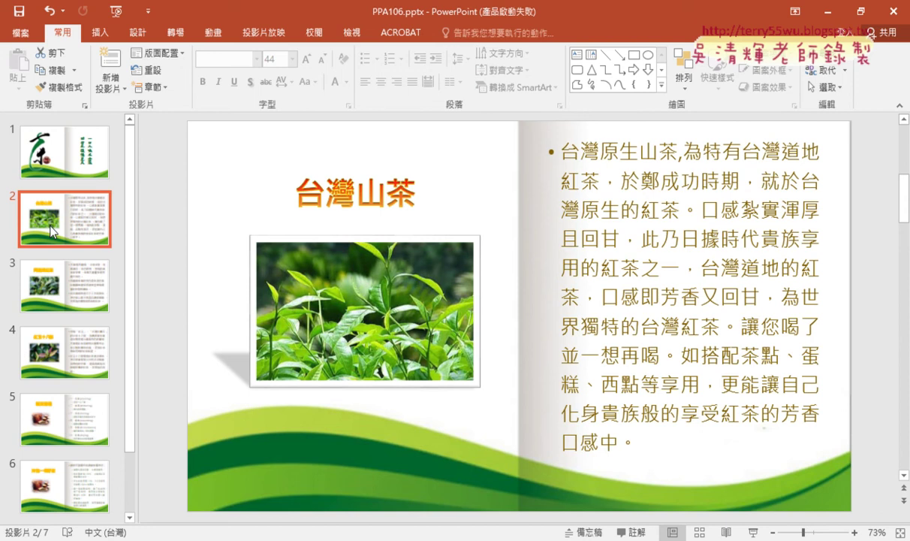
{"action": "left_click", "coordinate": [191, 540]}
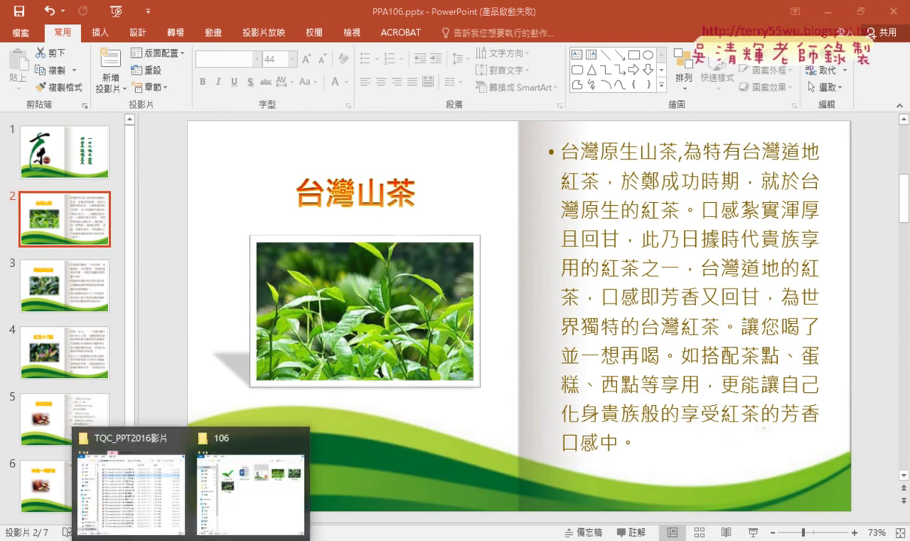
- Bring the 106 folder forward and look over Outline.docx and PPD01.potx
{"action": "left_click", "coordinate": [269, 507]}
{"action": "left_click", "coordinate": [382, 181]}
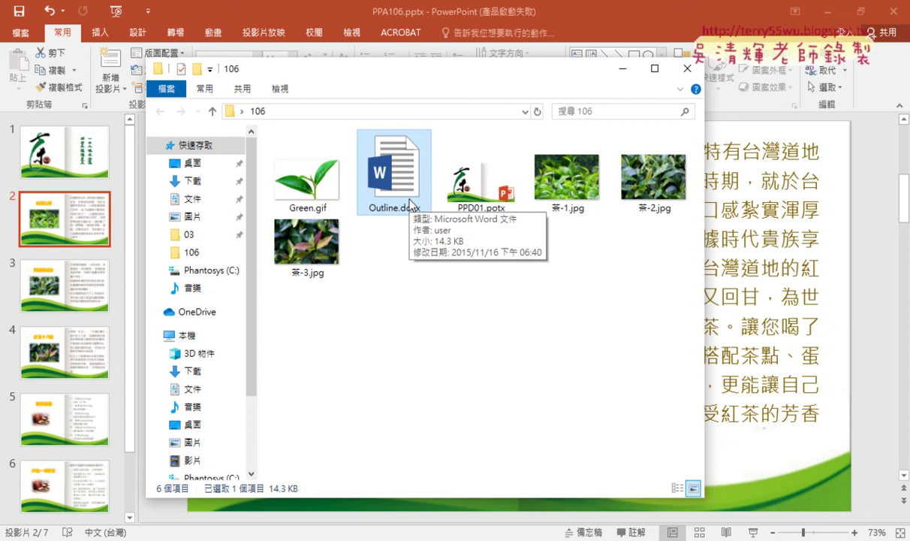
{"action": "left_click", "coordinate": [467, 196]}
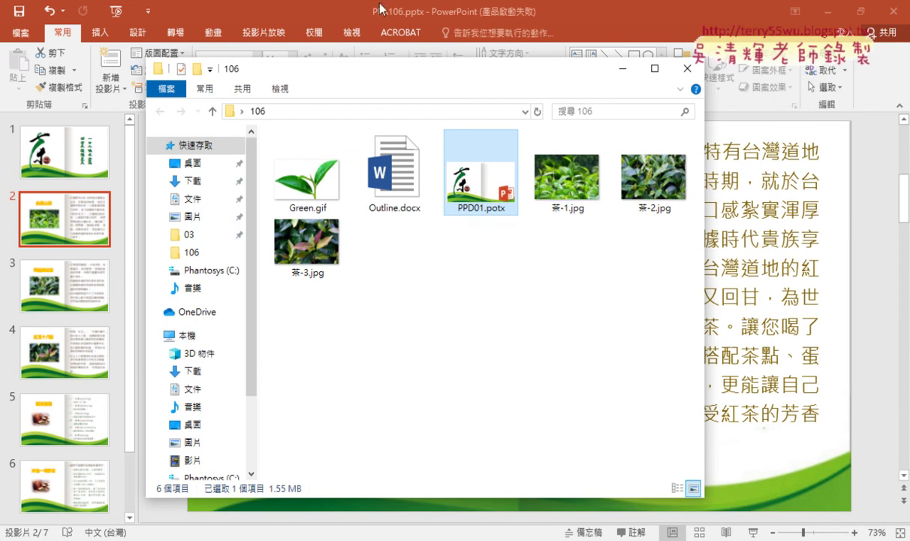
{"action": "left_click", "coordinate": [341, 34]}
- Open Slide Master view and inspect the 茶 calligraphy image on the title layout
{"action": "left_click", "coordinate": [341, 34]}
{"action": "left_click", "coordinate": [191, 69]}
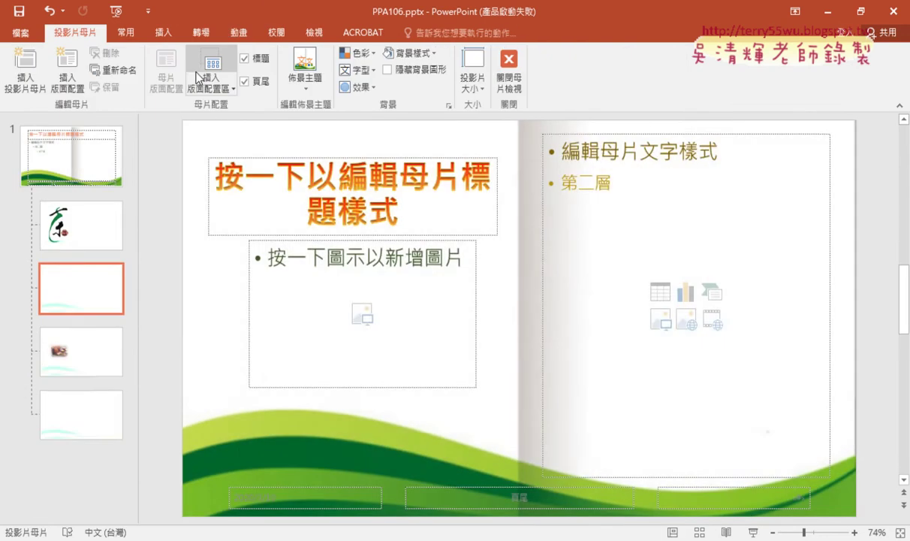
{"action": "left_click", "coordinate": [79, 226]}
{"action": "left_click", "coordinate": [346, 226]}
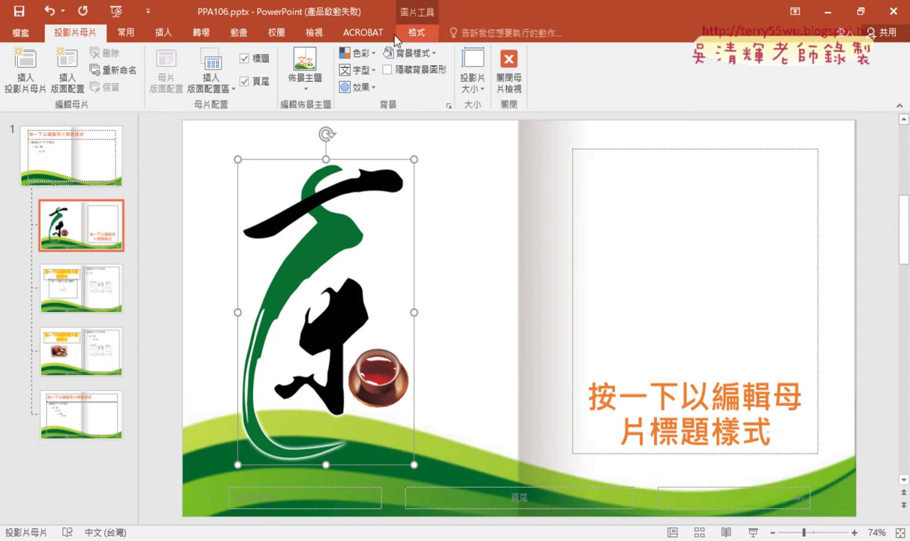
{"action": "left_click", "coordinate": [314, 33]}
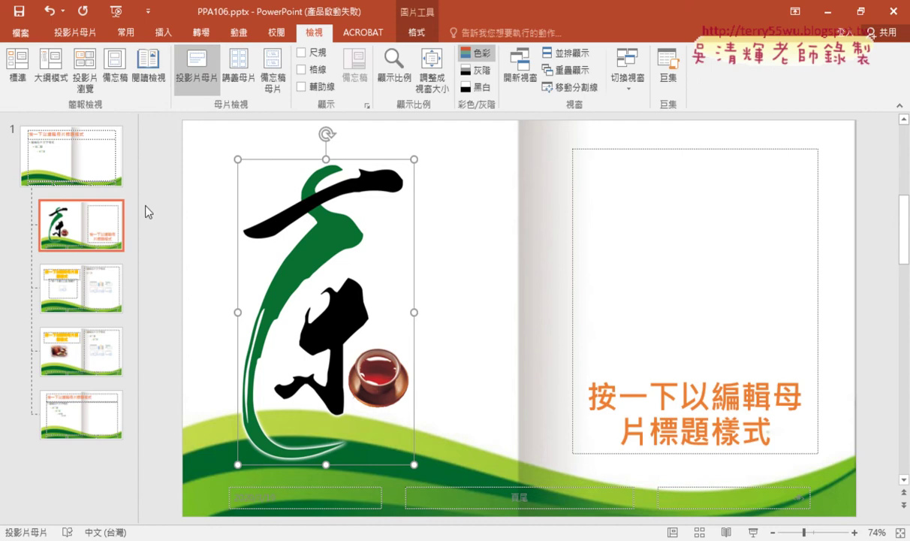
{"action": "left_click", "coordinate": [113, 239]}
{"action": "left_click", "coordinate": [281, 259]}
{"action": "left_click", "coordinate": [472, 466]}
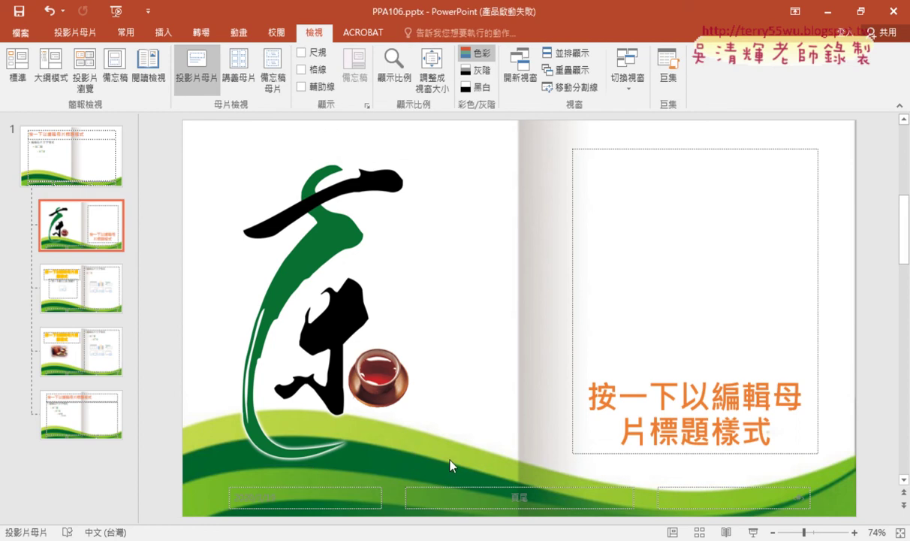
- Review the main master and remaining layouts, then return to Normal view
{"action": "left_click", "coordinate": [54, 166]}
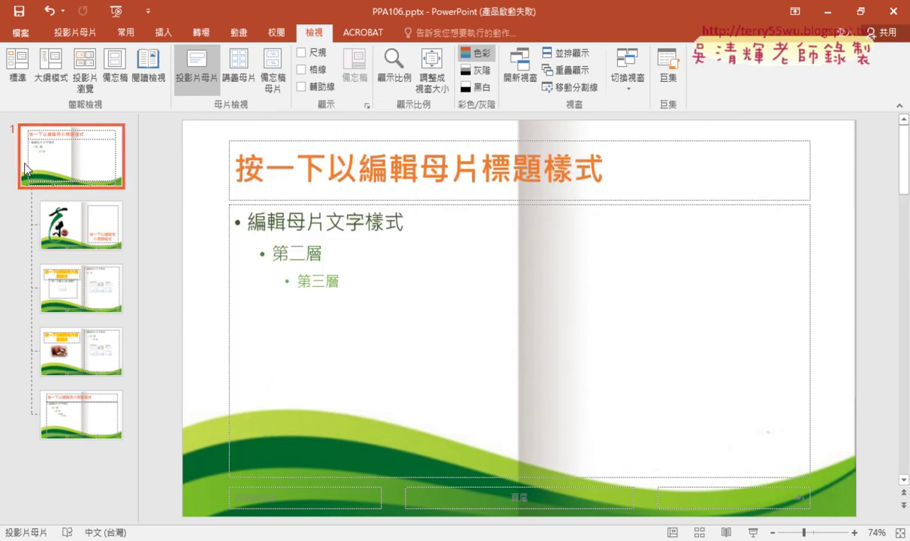
{"action": "left_click", "coordinate": [81, 266]}
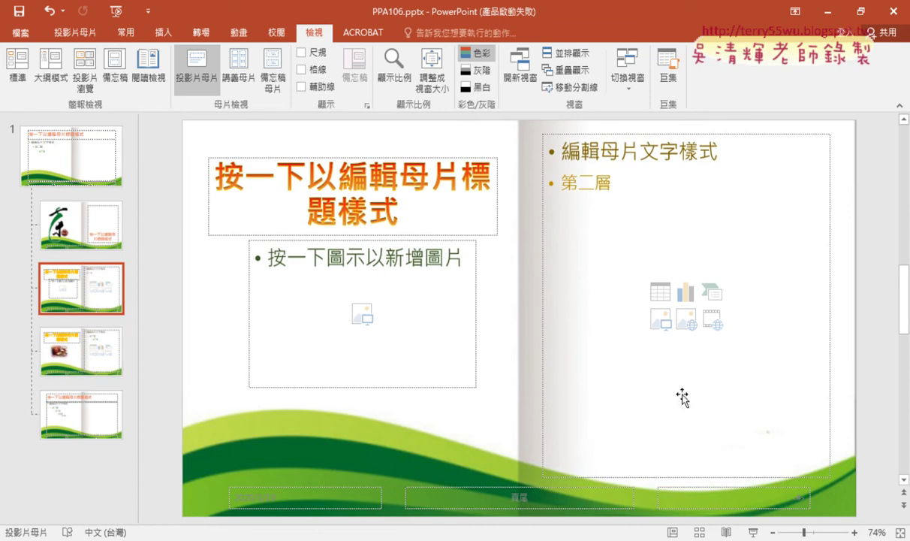
{"action": "left_click", "coordinate": [99, 343]}
{"action": "left_click", "coordinate": [98, 422]}
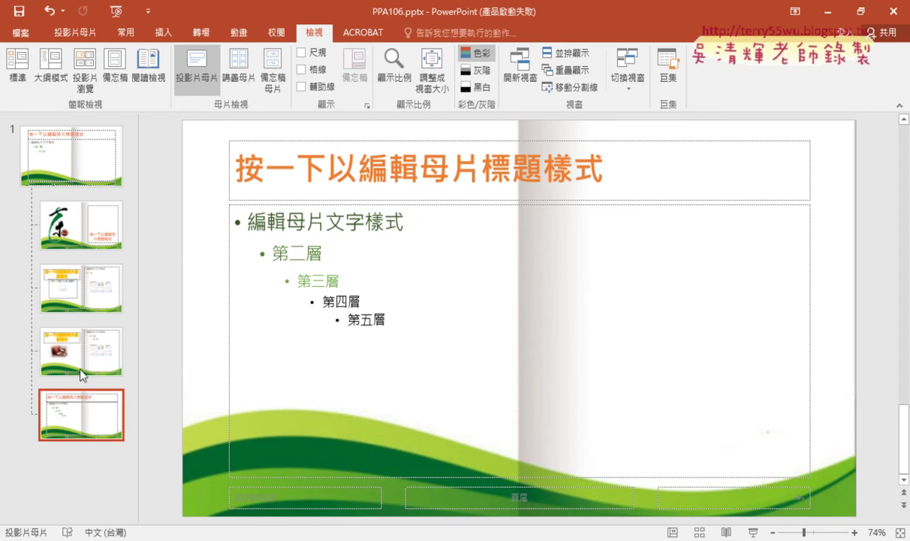
{"action": "left_click", "coordinate": [75, 225]}
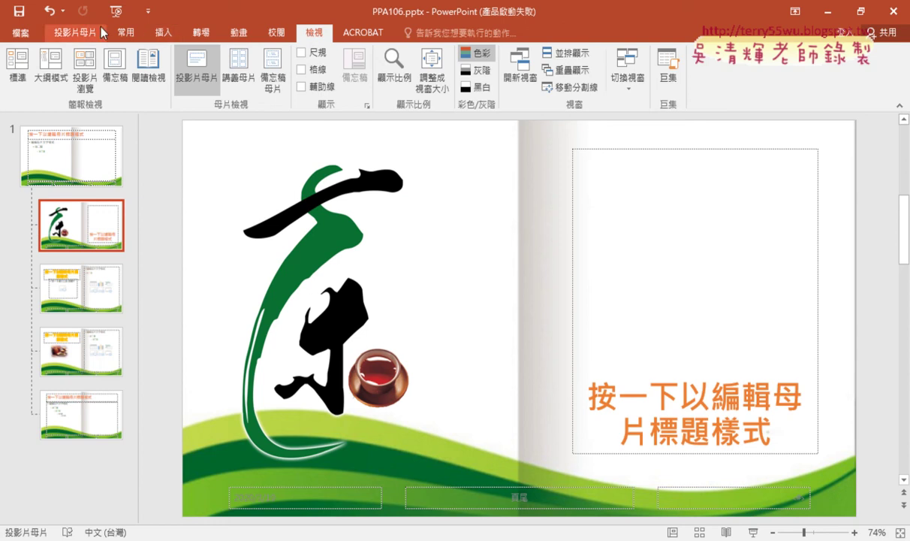
{"action": "left_click", "coordinate": [19, 83]}
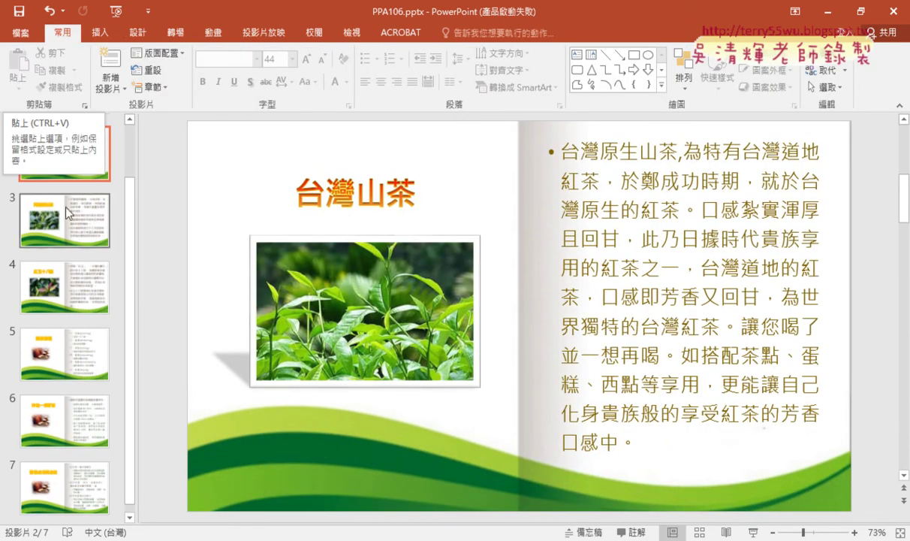
- Scroll the exam PDF to task 6: 2-second Page Curl, 3-second advance, loop until Esc
{"action": "key", "text": "alt+Tab"}
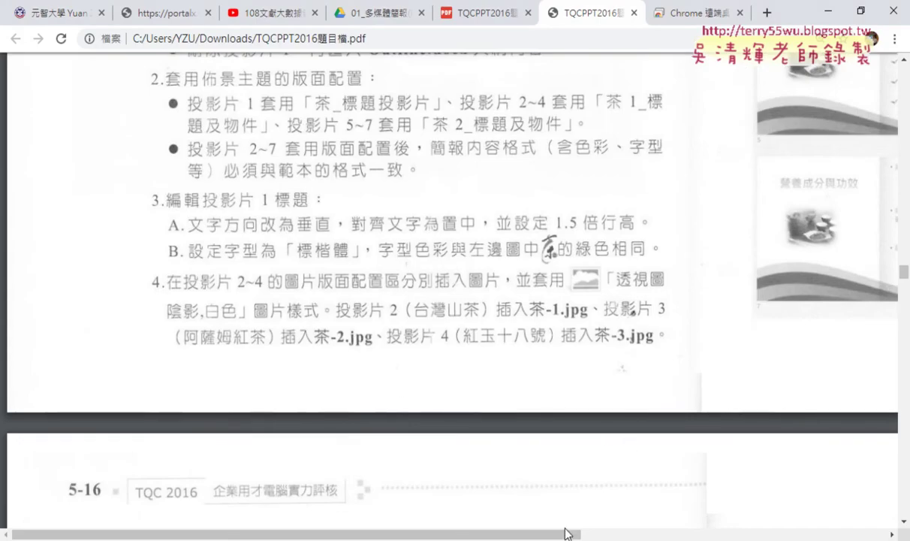
{"action": "scroll", "coordinate": [629, 444], "scroll_direction": "right", "scroll_amount": 6}
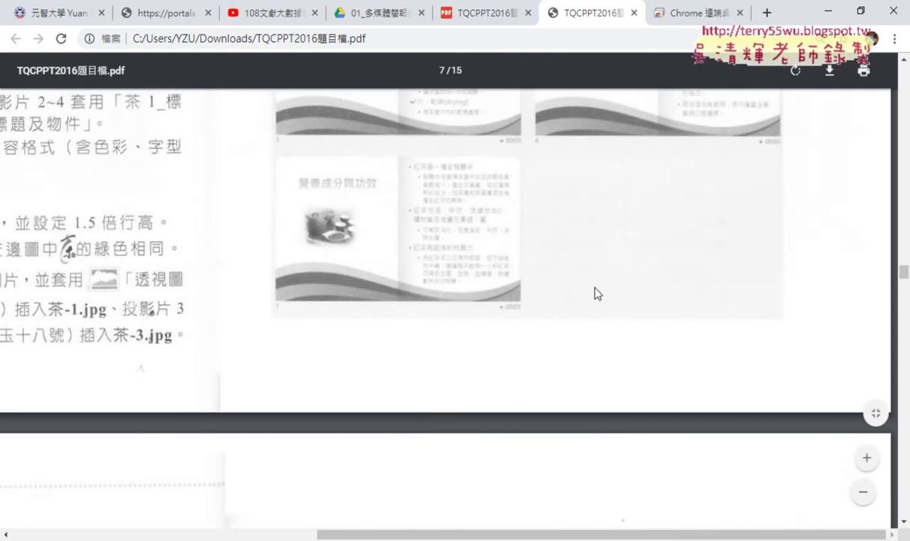
{"action": "scroll", "coordinate": [595, 295], "scroll_direction": "up", "scroll_amount": 6}
{"action": "scroll", "coordinate": [595, 294], "scroll_direction": "up", "scroll_amount": 3}
{"action": "scroll", "coordinate": [597, 293], "scroll_direction": "up", "scroll_amount": 1}
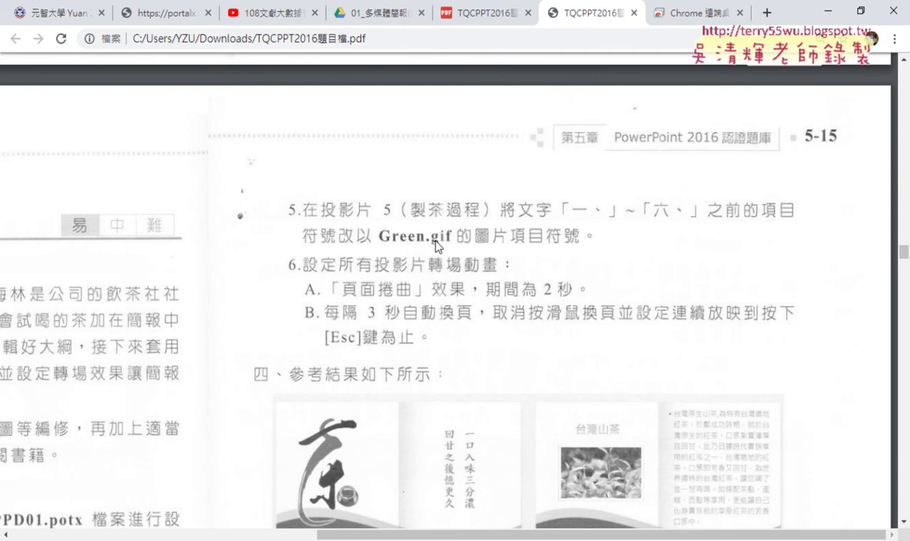
{"action": "scroll", "coordinate": [437, 247], "scroll_direction": "down", "scroll_amount": 2}
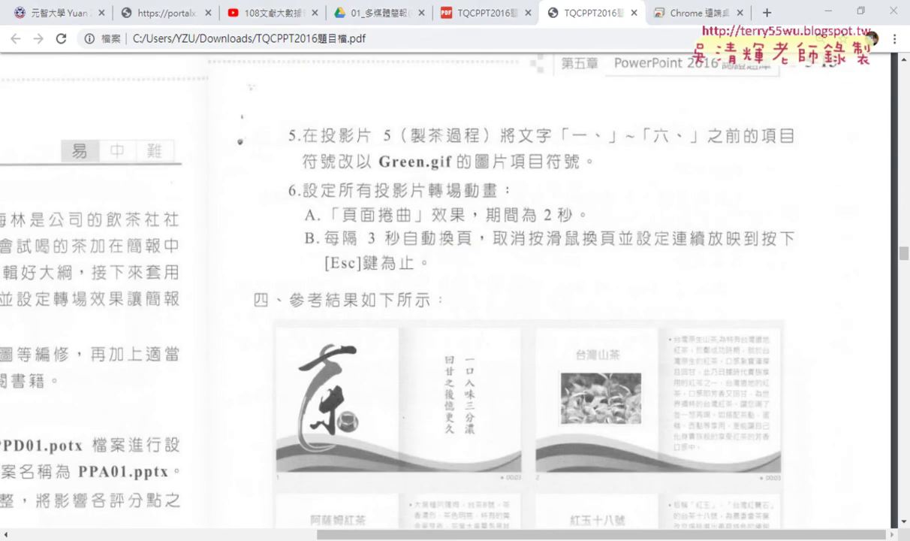
- Open Green.gif from the 106 folder in Photos, always using Photos for GIFs
{"action": "left_click", "coordinate": [234, 519]}
{"action": "left_click", "coordinate": [312, 189]}
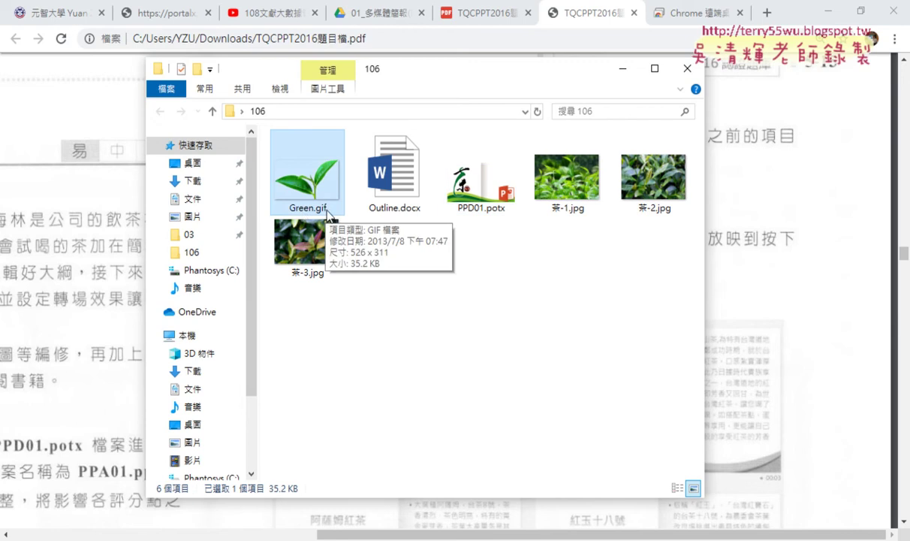
{"action": "double_click", "coordinate": [312, 169]}
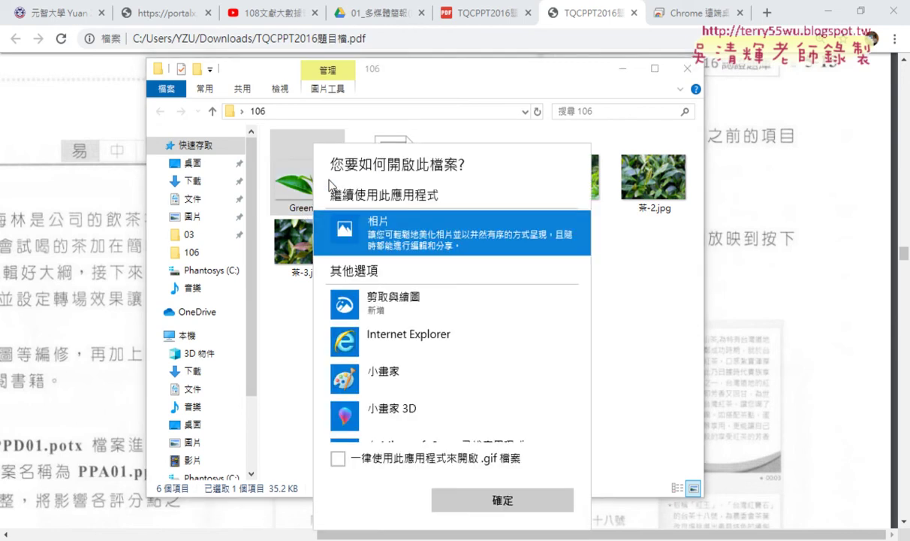
{"action": "left_click", "coordinate": [338, 458]}
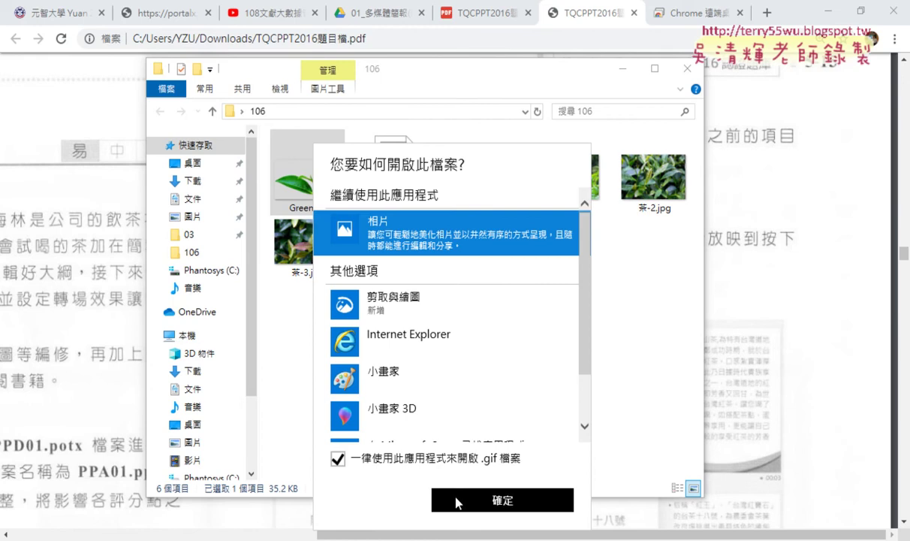
{"action": "left_click", "coordinate": [502, 499]}
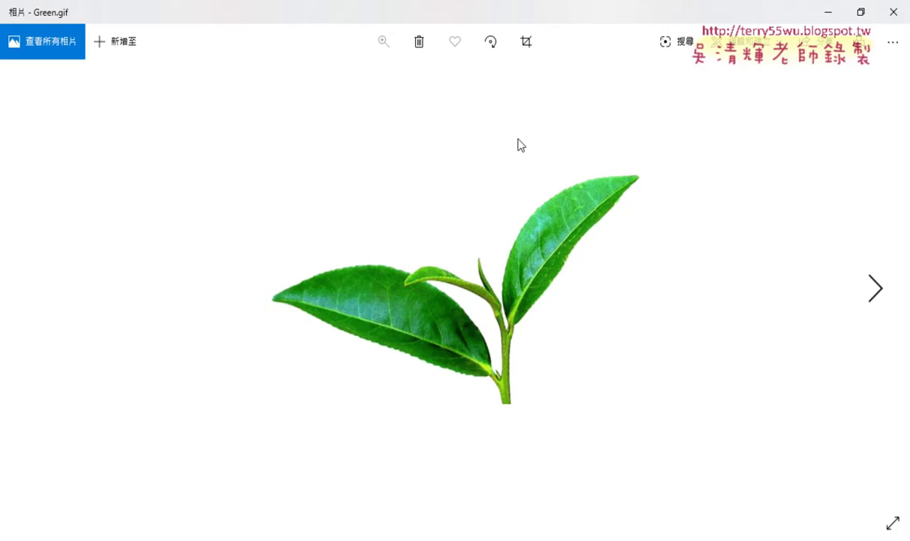
- Annotate the Green.gif preview, clear the marks, and close Photos
{"action": "key", "text": "ctrl+shift+d"}
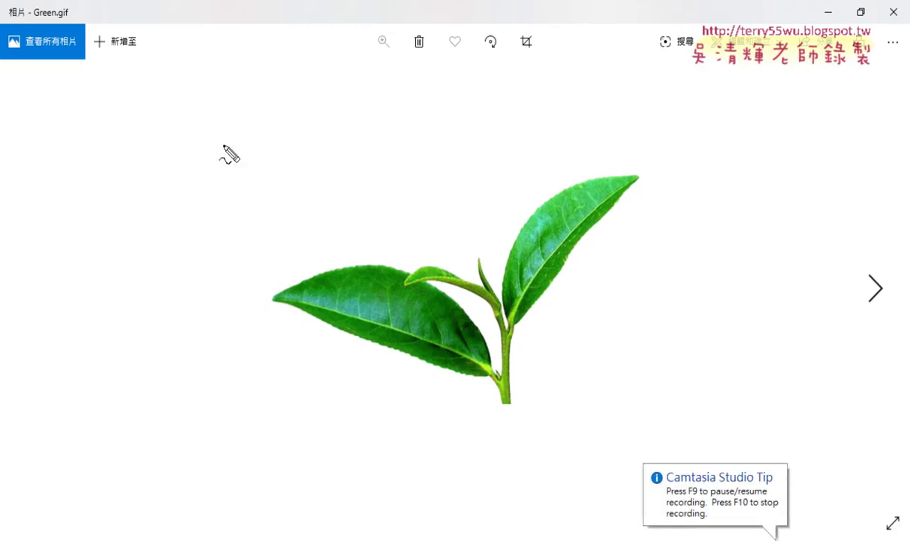
{"action": "left_click_drag", "start_coordinate": [225, 134], "coordinate": [255, 405]}
{"action": "left_click_drag", "start_coordinate": [285, 108], "coordinate": [283, 420]}
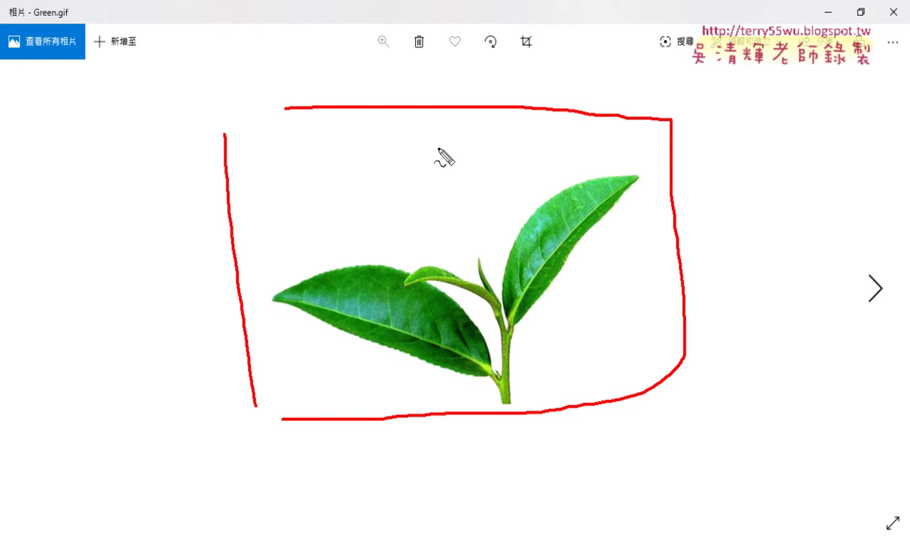
{"action": "mouse_move", "coordinate": [422, 62]}
{"action": "left_mouse_down"}
{"action": "mouse_move", "coordinate": [422, 201]}
{"action": "mouse_move", "coordinate": [453, 172]}
{"action": "left_mouse_up"}
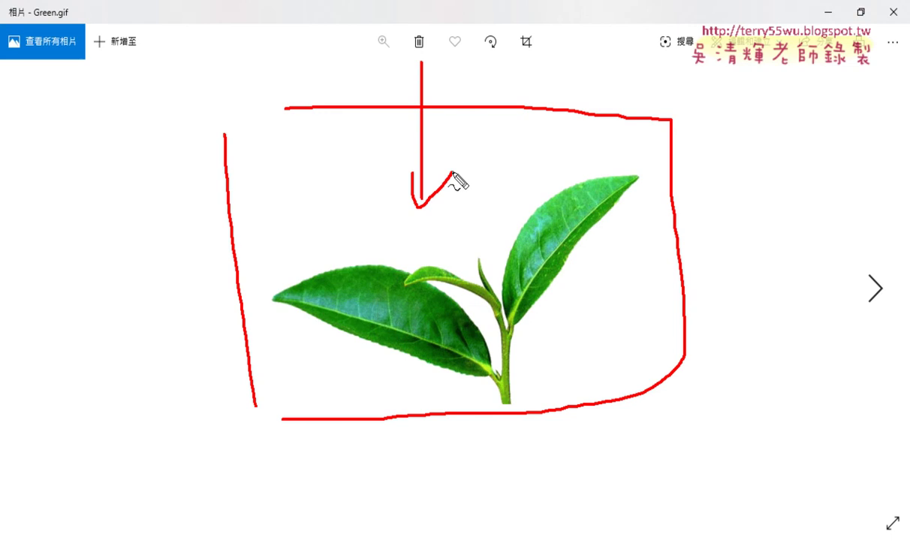
{"action": "key", "text": "ctrl+shift+d"}
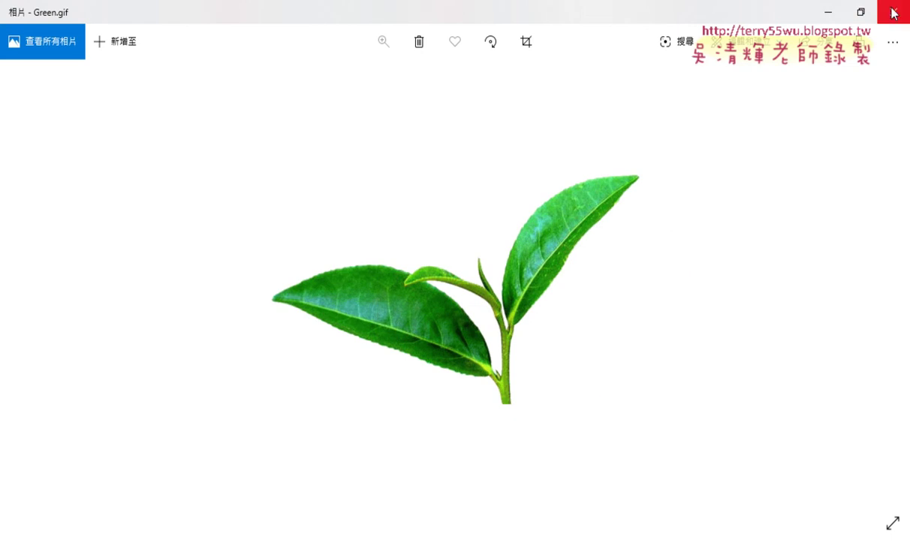
{"action": "left_click", "coordinate": [894, 13]}
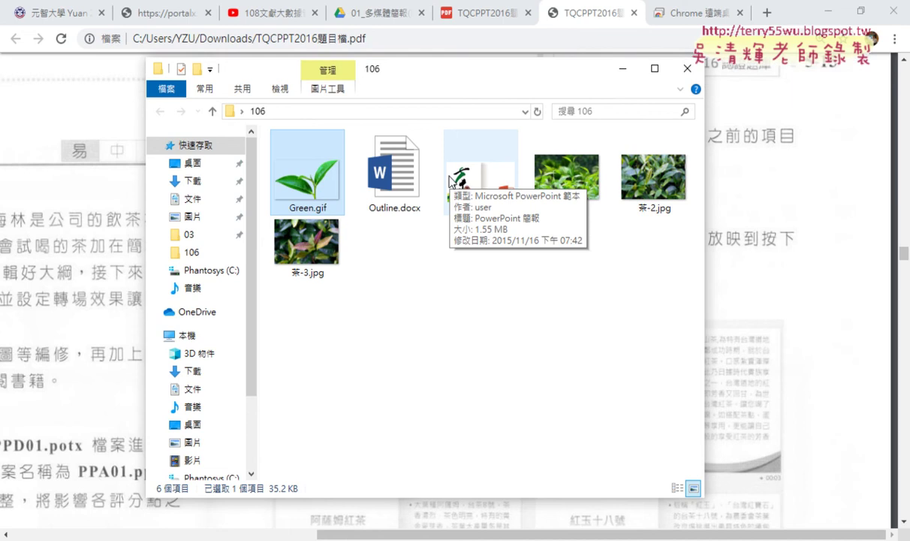
{"action": "left_click", "coordinate": [225, 537]}
- In PPA106.pptx, go to slide 5 製茶過程 and select its six-step bulleted text box
{"action": "left_click", "coordinate": [264, 476]}
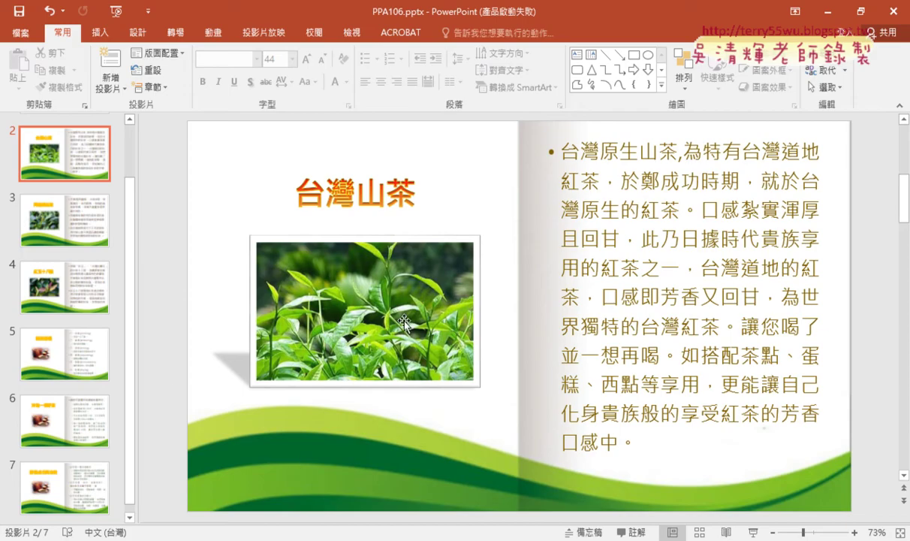
{"action": "left_click", "coordinate": [75, 364]}
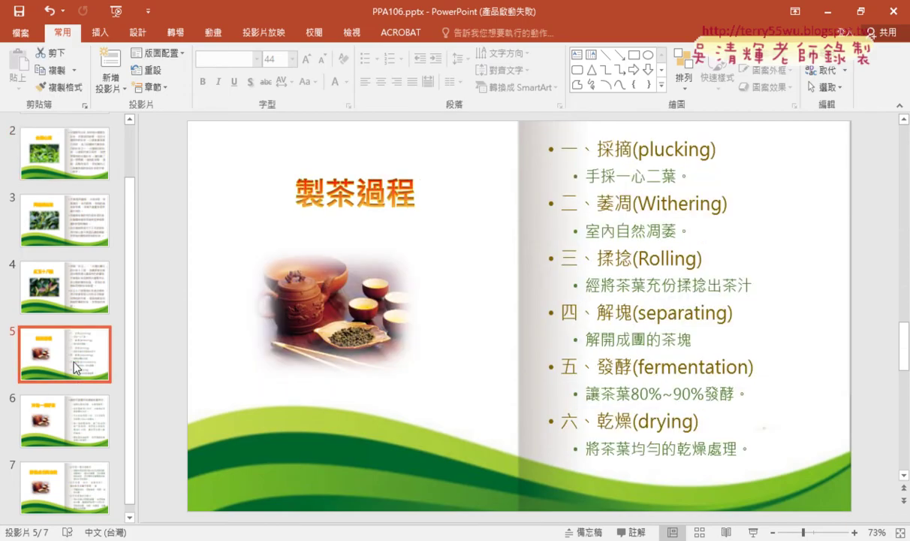
{"action": "left_click", "coordinate": [572, 151]}
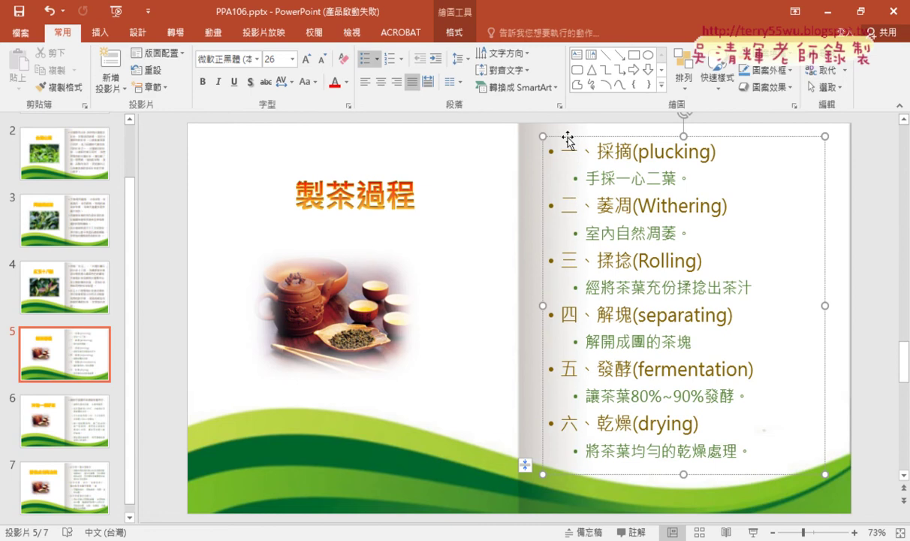
{"action": "left_click", "coordinate": [568, 140]}
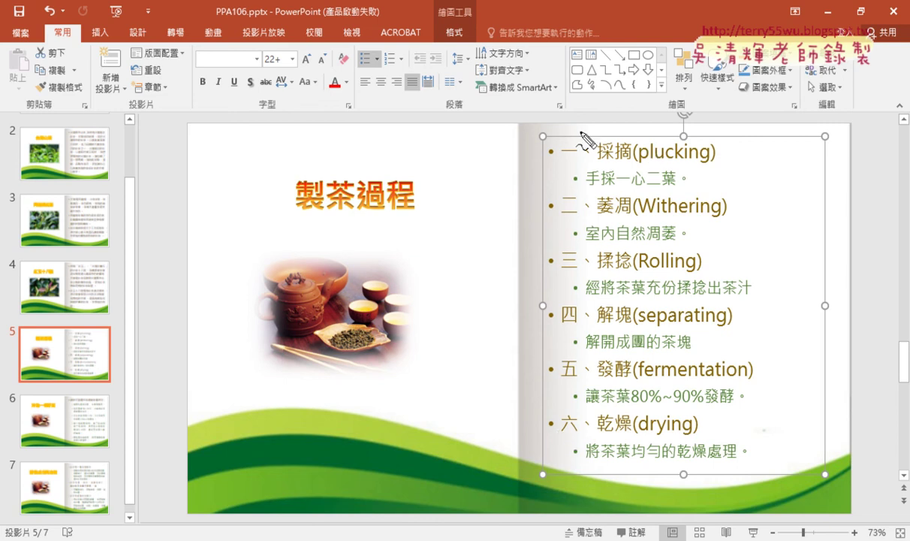
{"action": "left_click_drag", "start_coordinate": [547, 136], "coordinate": [560, 167]}
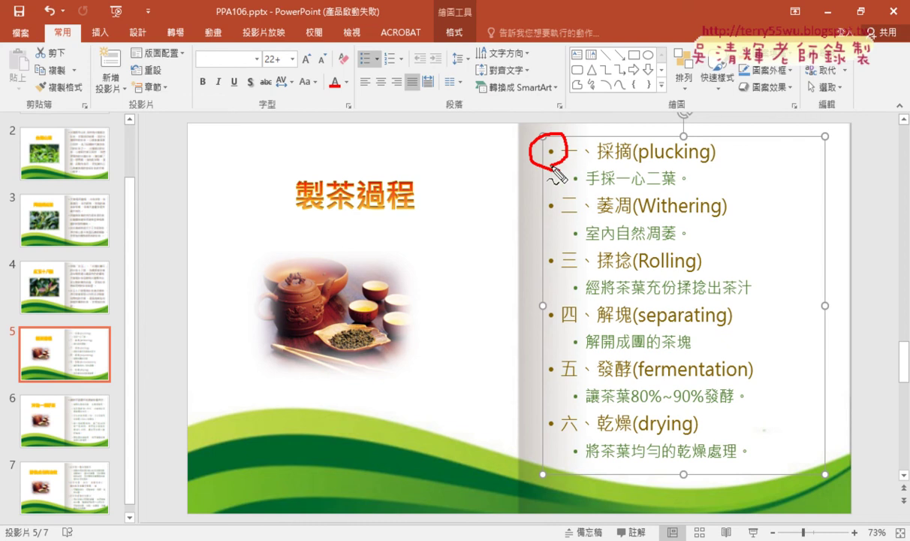
{"action": "mouse_move", "coordinate": [582, 197]}
{"action": "left_mouse_down"}
{"action": "mouse_move", "coordinate": [569, 180]}
{"action": "mouse_move", "coordinate": [583, 188]}
{"action": "left_mouse_up"}
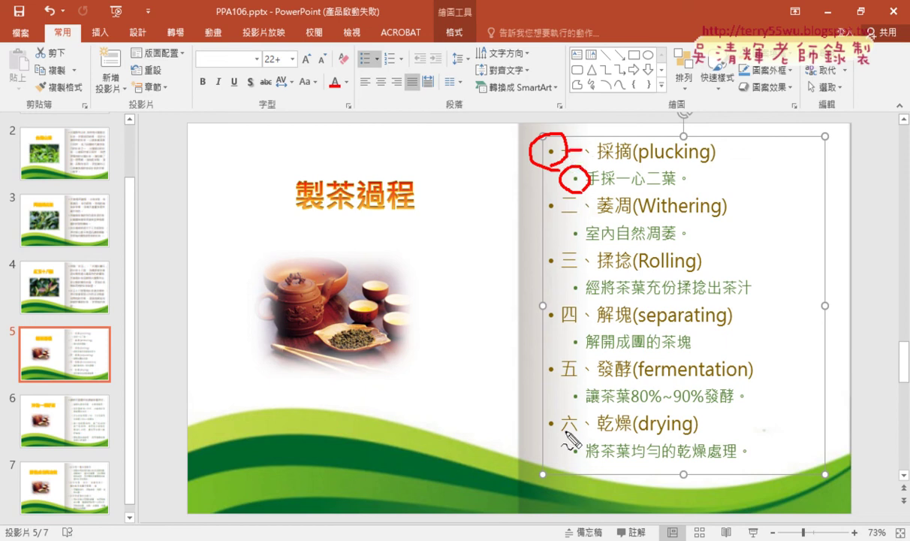
{"action": "left_click_drag", "start_coordinate": [564, 433], "coordinate": [560, 418]}
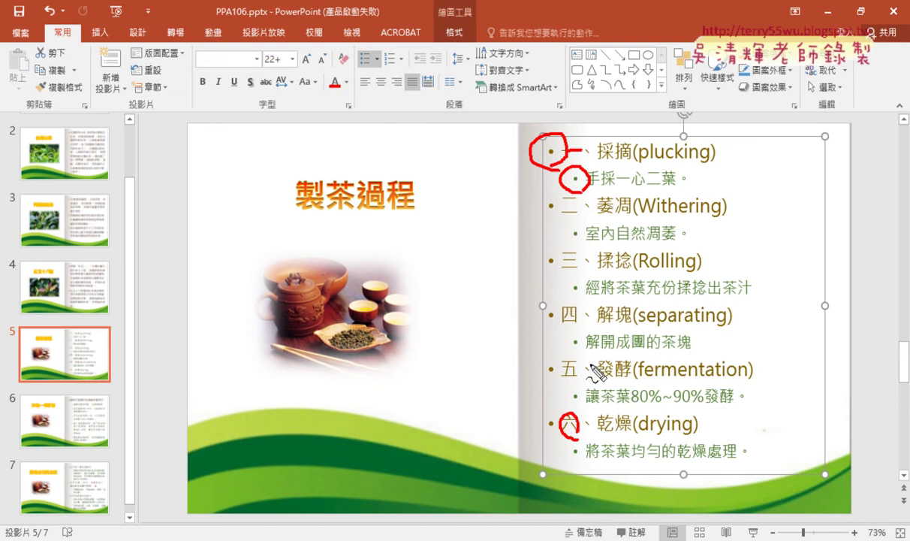
{"action": "key", "text": "Escape"}
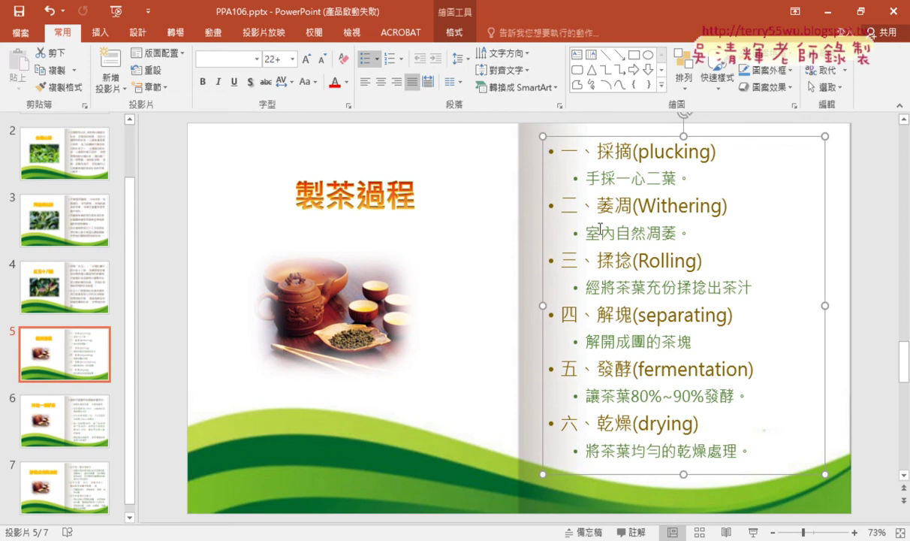
- Multi-select the six main step lines 一、採摘 through 六、乾燥 on slide 5, skipping sub-points
{"action": "mouse_move", "coordinate": [562, 152]}
{"action": "left_mouse_down"}
{"action": "mouse_move", "coordinate": [726, 168]}
{"action": "mouse_move", "coordinate": [743, 156]}
{"action": "left_mouse_up"}
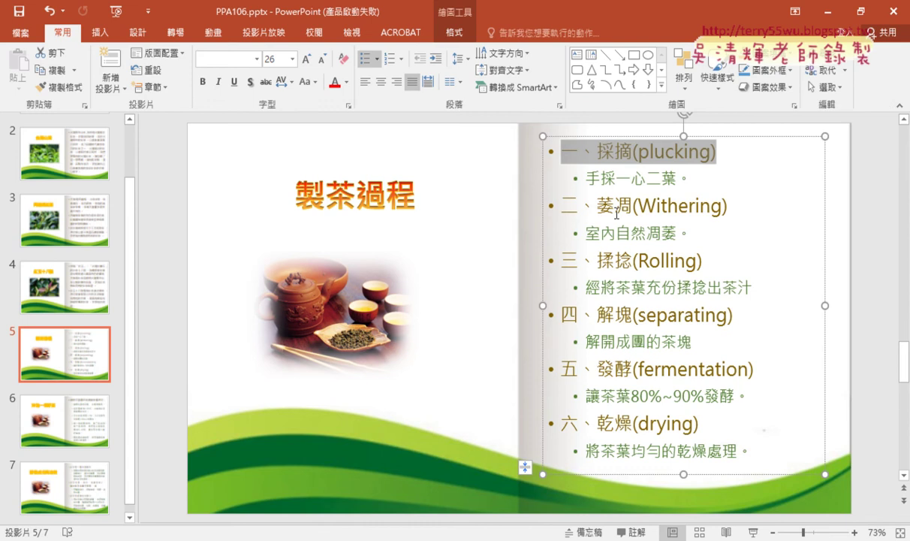
{"action": "left_click_drag", "start_coordinate": [541, 199], "coordinate": [753, 209], "text": "ctrl"}
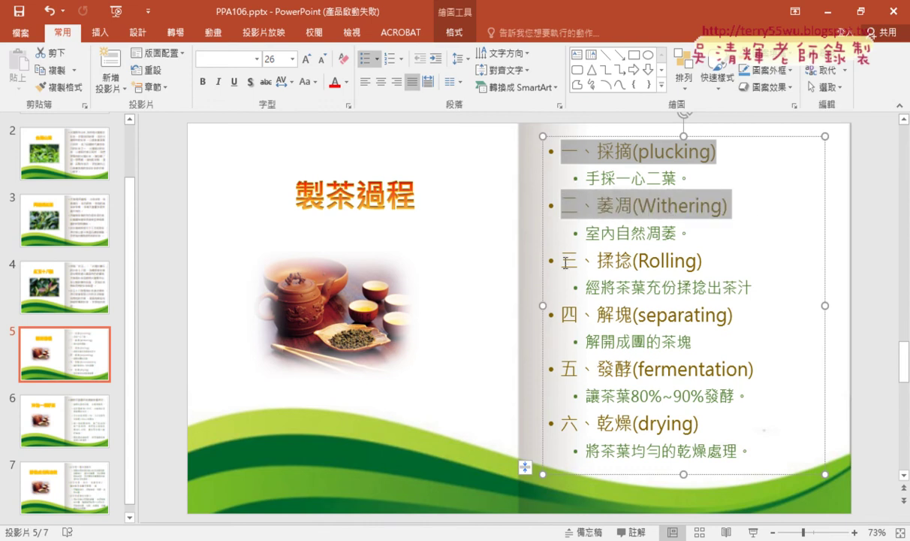
{"action": "left_click_drag", "start_coordinate": [565, 262], "coordinate": [706, 263], "text": "ctrl"}
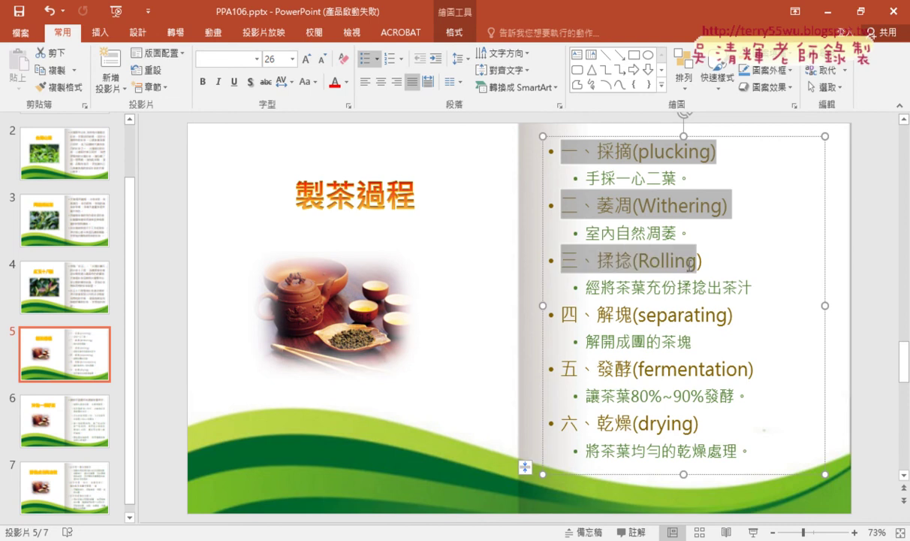
{"action": "left_click_drag", "start_coordinate": [562, 314], "coordinate": [736, 316], "text": "ctrl"}
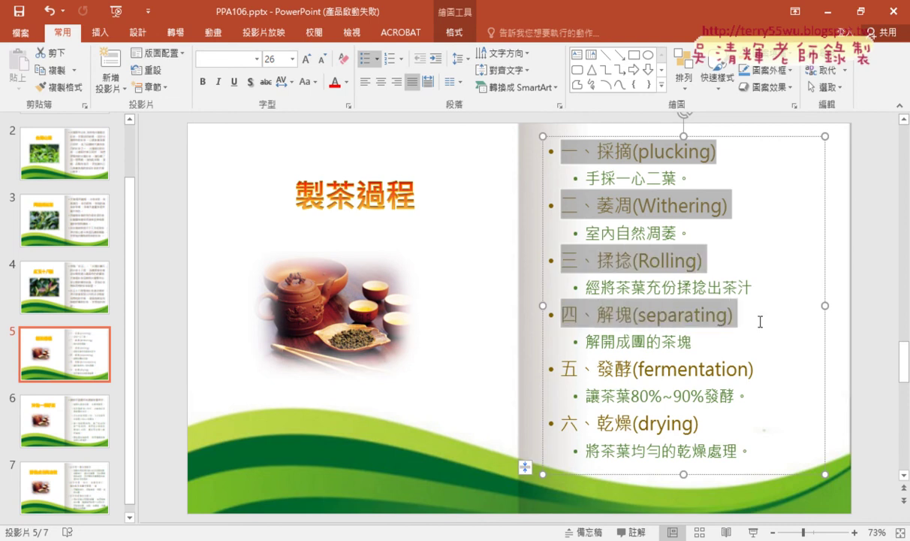
{"action": "left_click_drag", "start_coordinate": [563, 368], "coordinate": [755, 369], "text": "ctrl"}
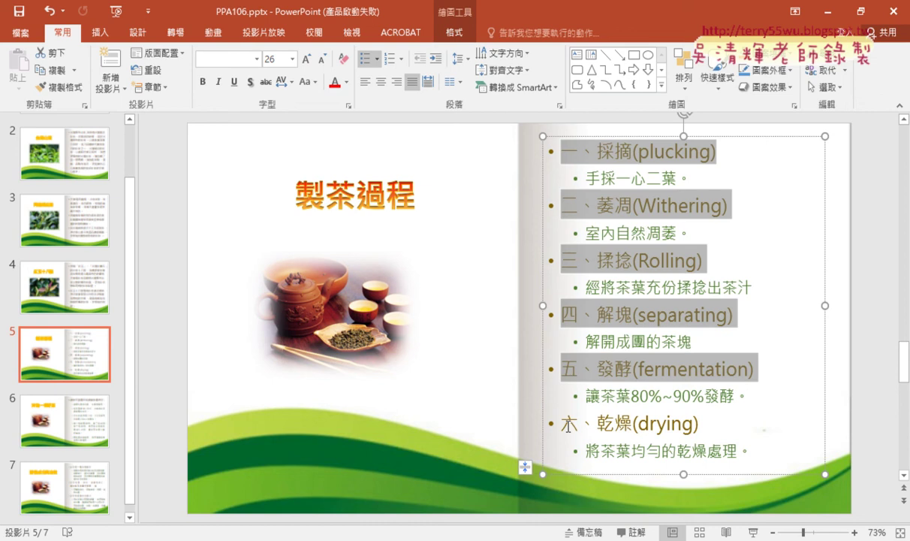
{"action": "left_click_drag", "start_coordinate": [562, 423], "coordinate": [706, 422], "text": "ctrl"}
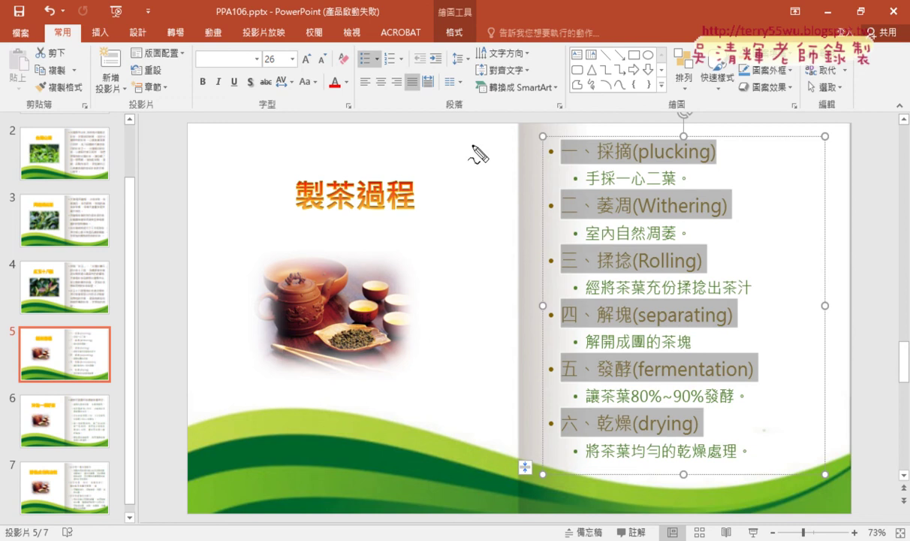
{"action": "left_click_drag", "start_coordinate": [547, 197], "coordinate": [385, 72]}
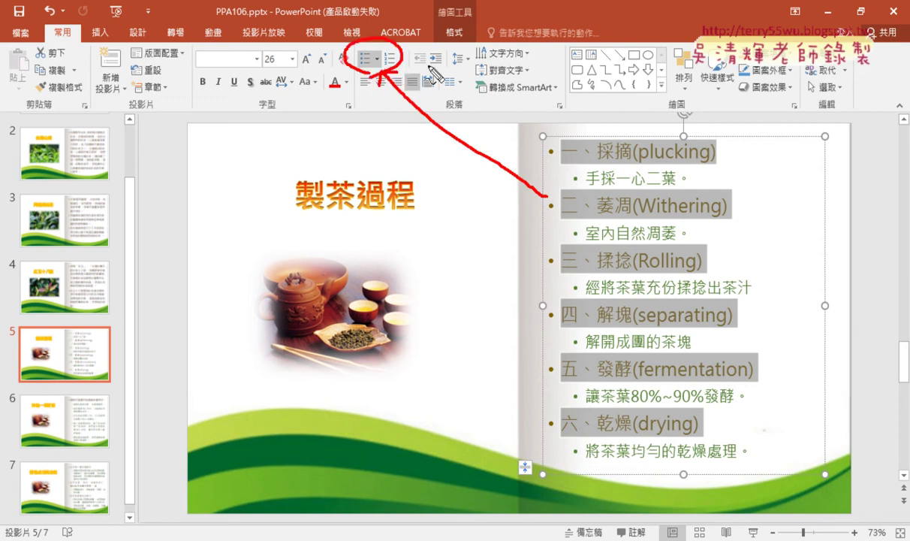
{"action": "left_click_drag", "start_coordinate": [377, 52], "coordinate": [383, 67]}
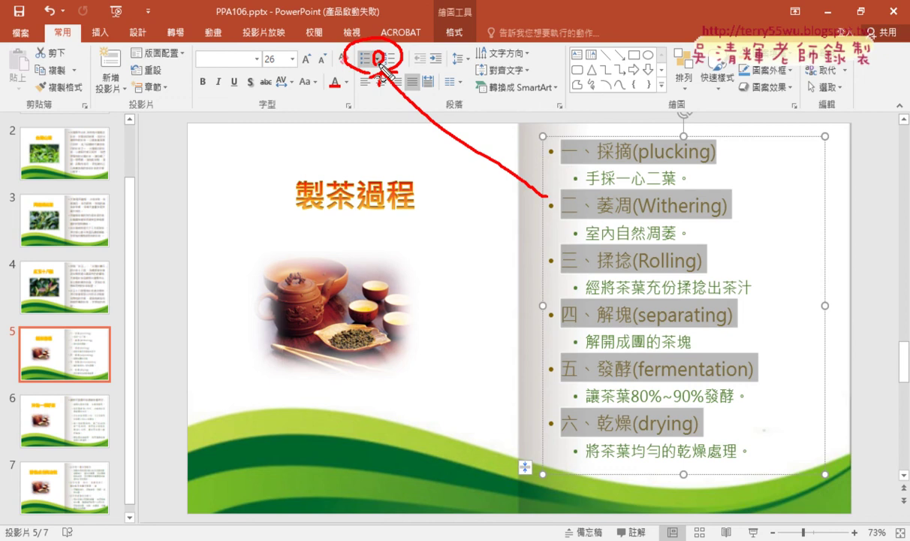
{"action": "key", "text": "Escape"}
- Use Green.gif from folder 106 as the picture bullet for slide 5's six main steps
{"action": "left_click", "coordinate": [378, 58]}
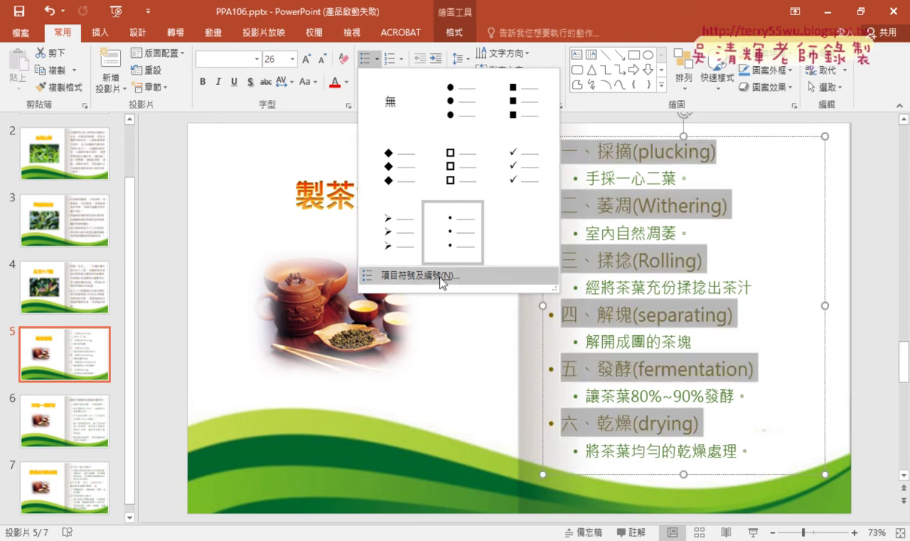
{"action": "left_click", "coordinate": [413, 278]}
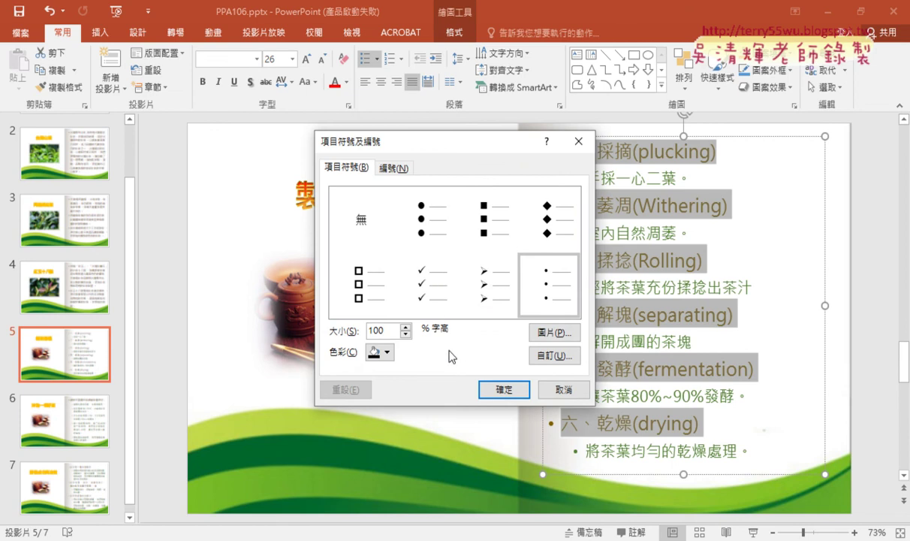
{"action": "left_click", "coordinate": [555, 335]}
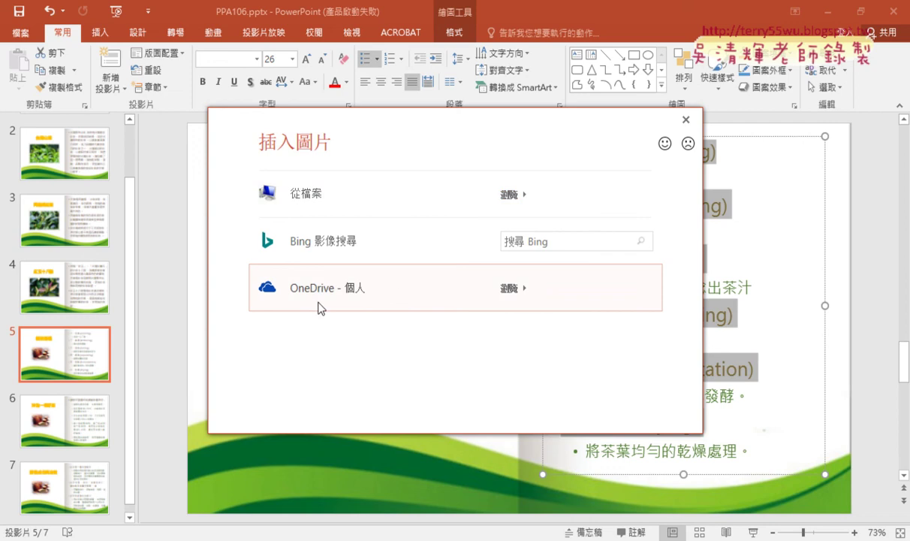
{"action": "left_click", "coordinate": [511, 195]}
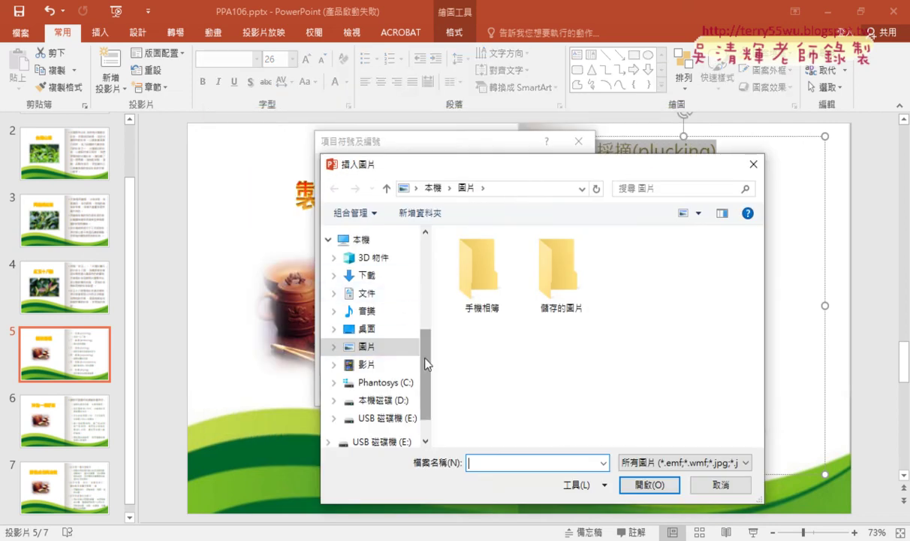
{"action": "left_click_drag", "start_coordinate": [425, 353], "coordinate": [430, 267]}
{"action": "left_click", "coordinate": [331, 352]}
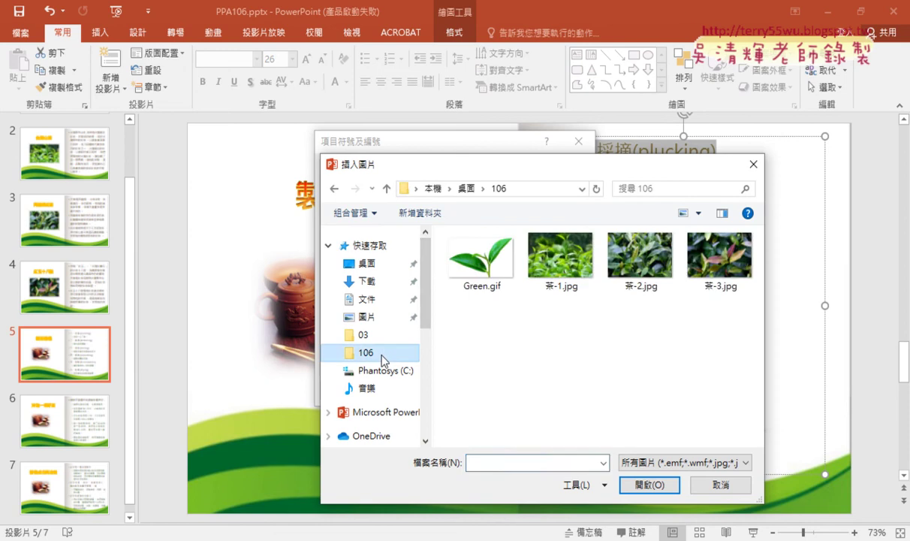
{"action": "double_click", "coordinate": [481, 260]}
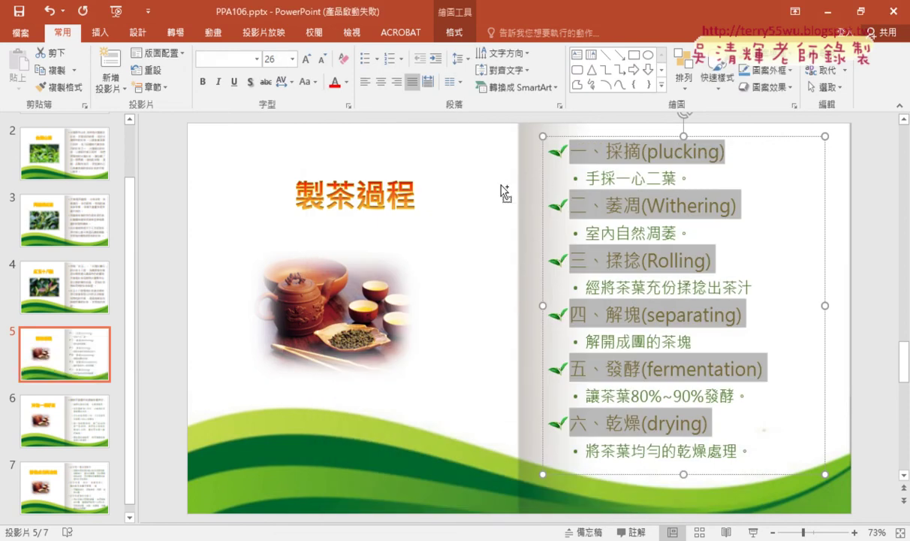
- Clear the on-screen annotations and go to slide 4, 紅玉十八號
{"action": "mouse_move", "coordinate": [362, 142]}
{"action": "left_mouse_down"}
{"action": "mouse_move", "coordinate": [525, 141]}
{"action": "mouse_move", "coordinate": [514, 156]}
{"action": "left_mouse_up"}
{"action": "left_click_drag", "start_coordinate": [571, 187], "coordinate": [585, 183]}
{"action": "left_click_drag", "start_coordinate": [572, 245], "coordinate": [584, 239]}
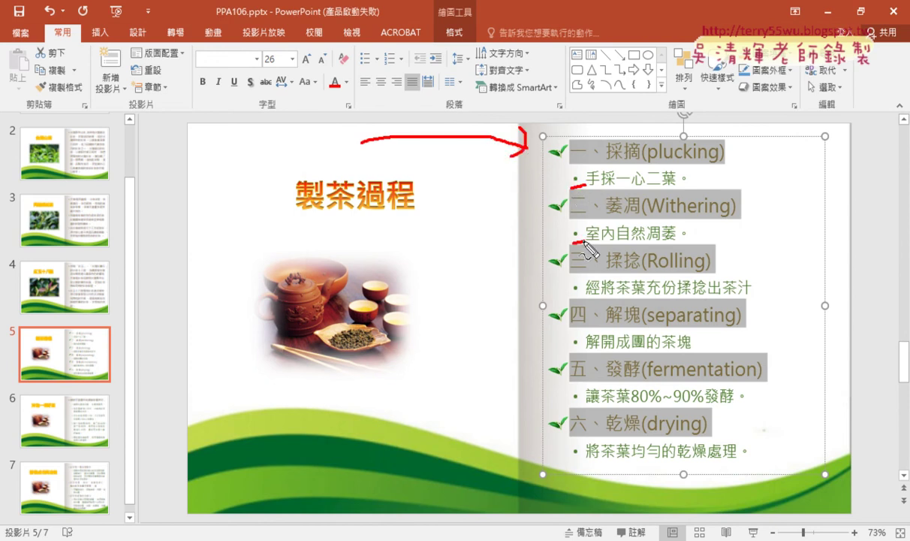
{"action": "left_click_drag", "start_coordinate": [571, 301], "coordinate": [579, 297]}
{"action": "key", "text": "Escape"}
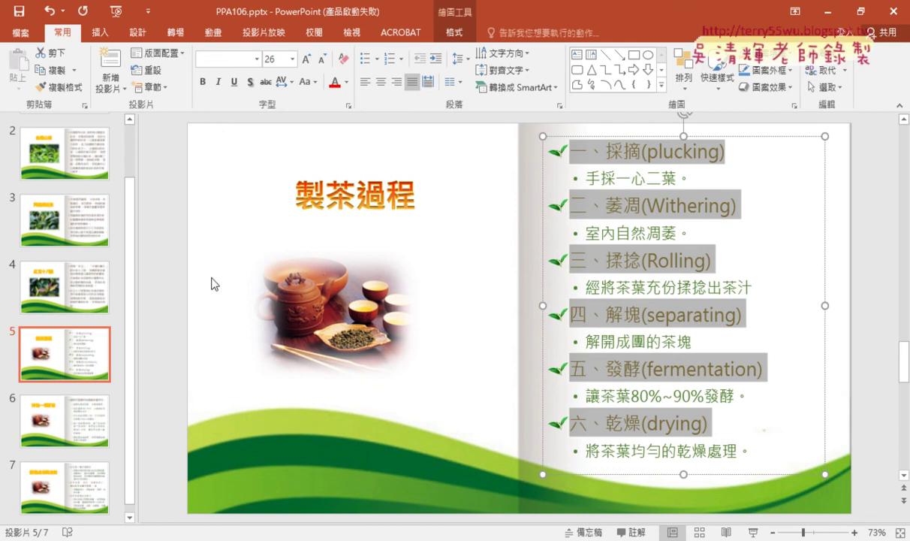
{"action": "left_click", "coordinate": [91, 281]}
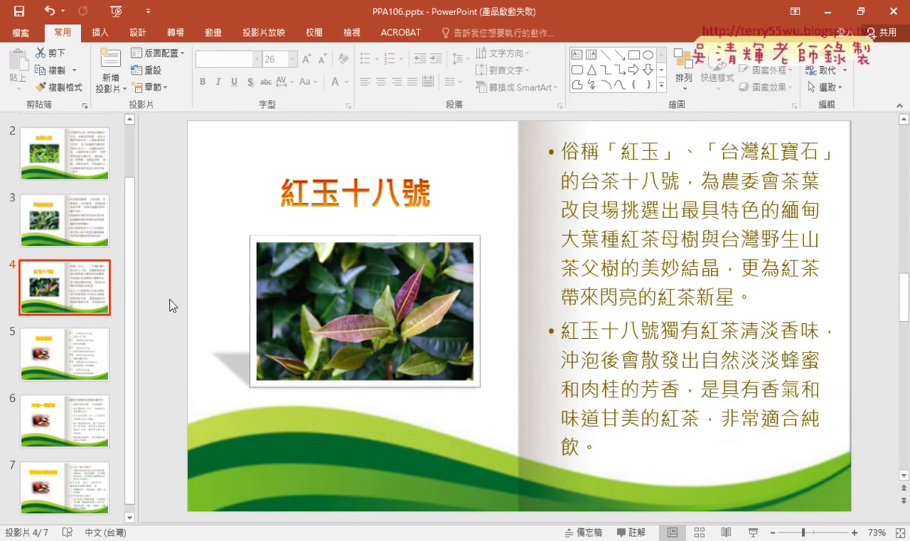
- Browse slides 3, 2, 1, 5 and 6, then switch to the TQCPPT2016 exercise PDF
{"action": "left_click", "coordinate": [79, 218]}
{"action": "left_click", "coordinate": [70, 154]}
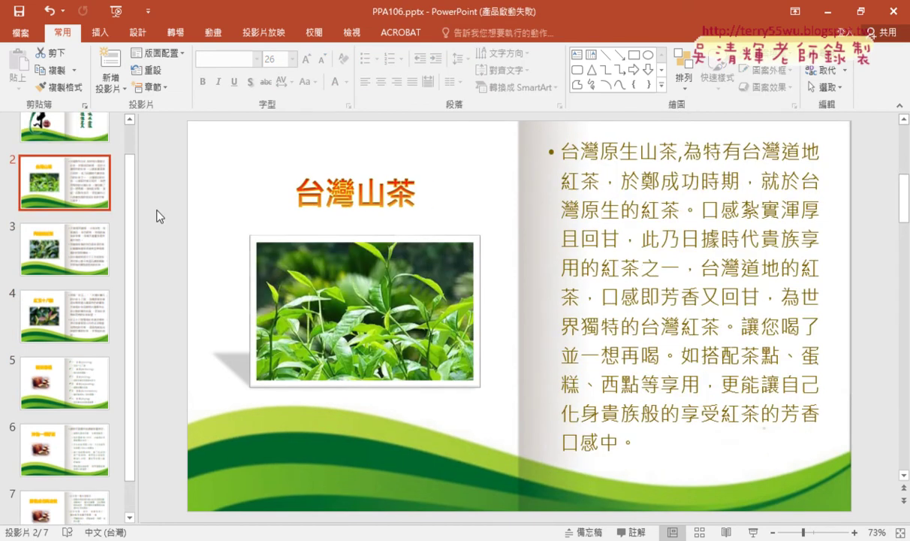
{"action": "key", "text": "Up"}
{"action": "scroll", "coordinate": [65, 314], "scroll_direction": "down", "scroll_amount": 1}
{"action": "left_click", "coordinate": [87, 368]}
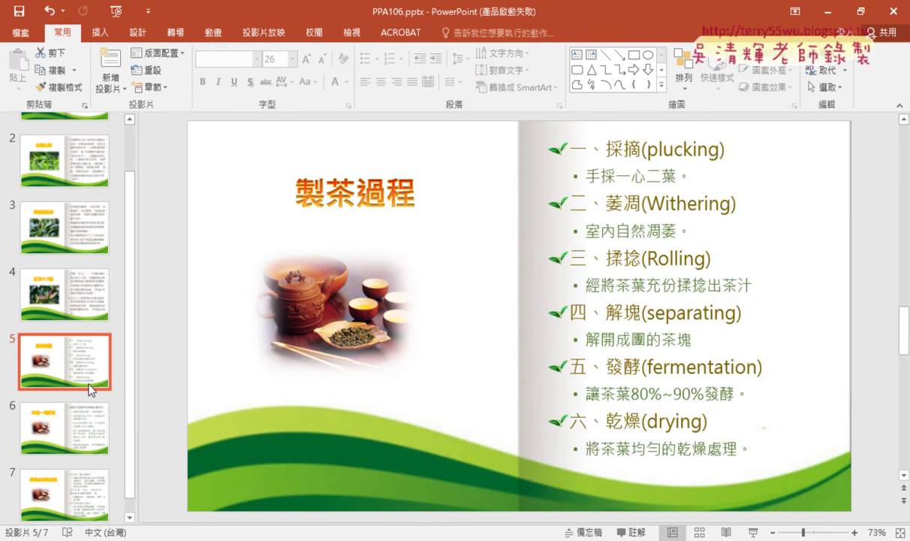
{"action": "left_click", "coordinate": [81, 440]}
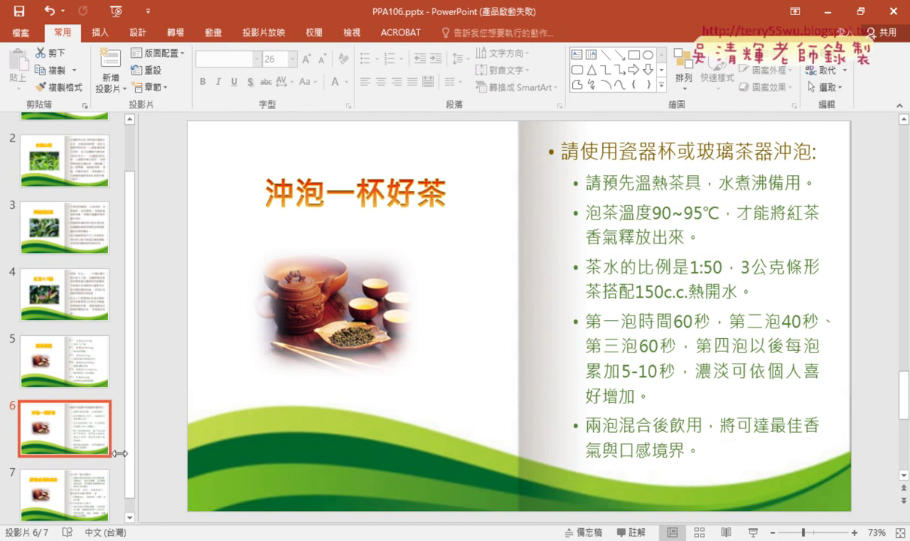
{"action": "key", "text": "alt+Tab"}
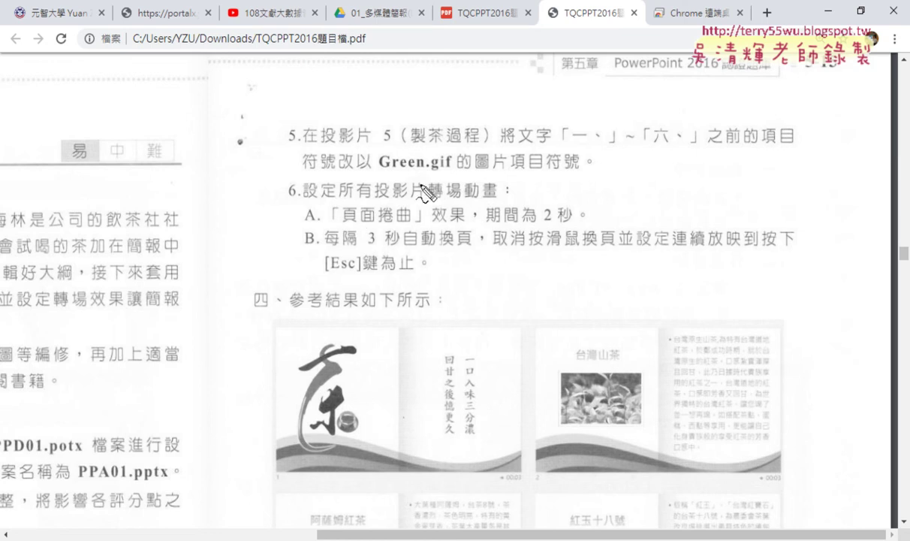
{"action": "left_click_drag", "start_coordinate": [428, 201], "coordinate": [496, 202]}
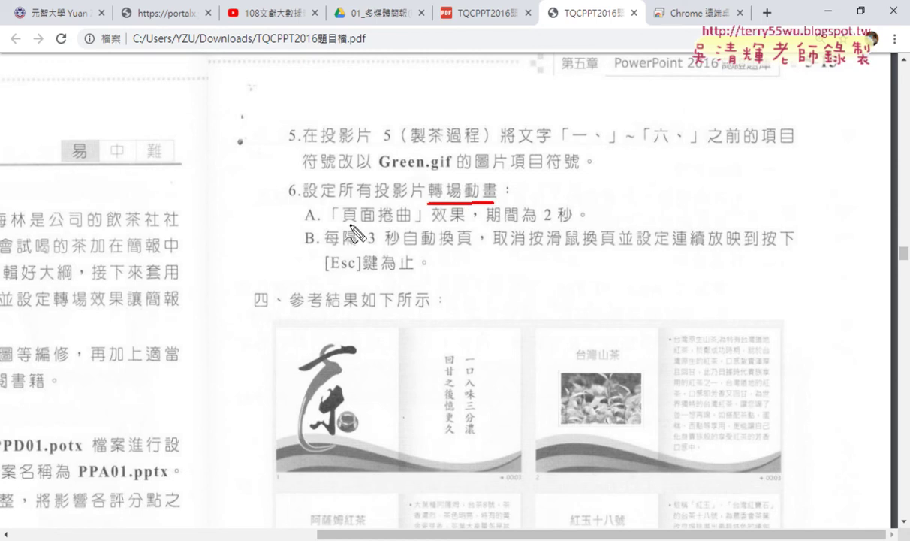
{"action": "left_click_drag", "start_coordinate": [348, 223], "coordinate": [412, 223]}
{"action": "left_click_drag", "start_coordinate": [533, 224], "coordinate": [565, 223]}
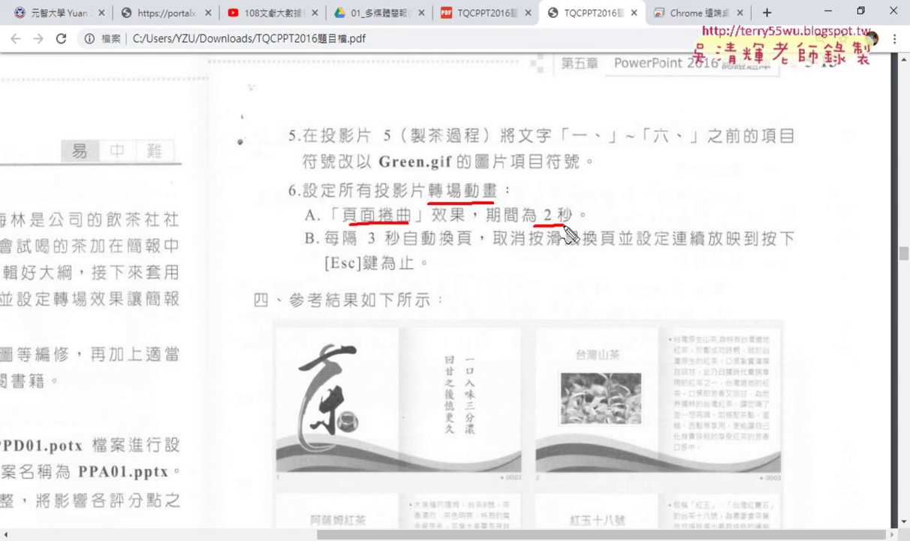
{"action": "left_click_drag", "start_coordinate": [340, 247], "coordinate": [471, 245]}
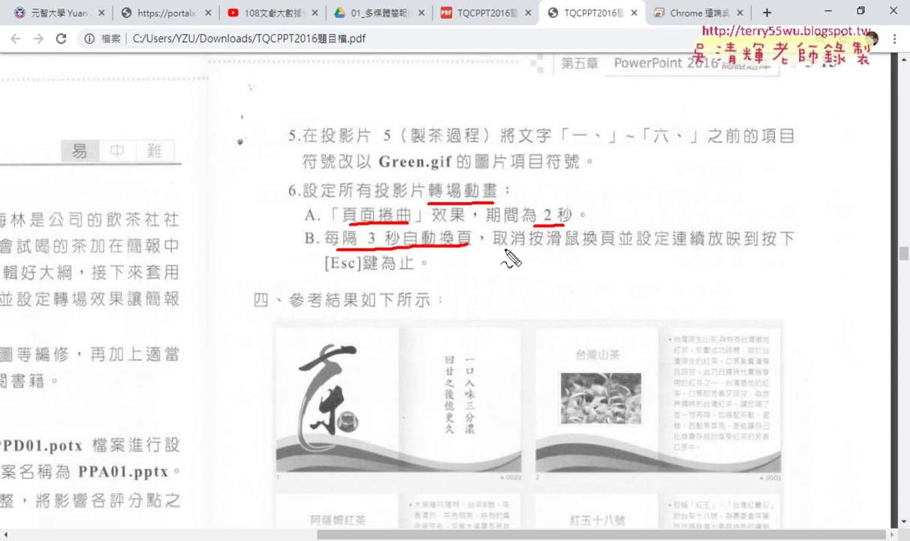
{"action": "left_click_drag", "start_coordinate": [509, 249], "coordinate": [607, 250]}
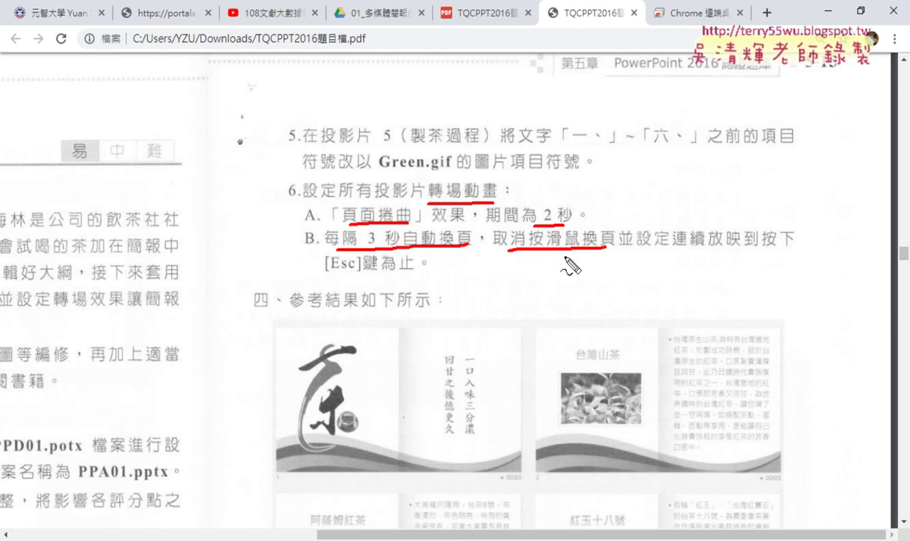
{"action": "mouse_move", "coordinate": [511, 250]}
{"action": "left_mouse_down"}
{"action": "mouse_move", "coordinate": [527, 236]}
{"action": "mouse_move", "coordinate": [518, 251]}
{"action": "left_mouse_up"}
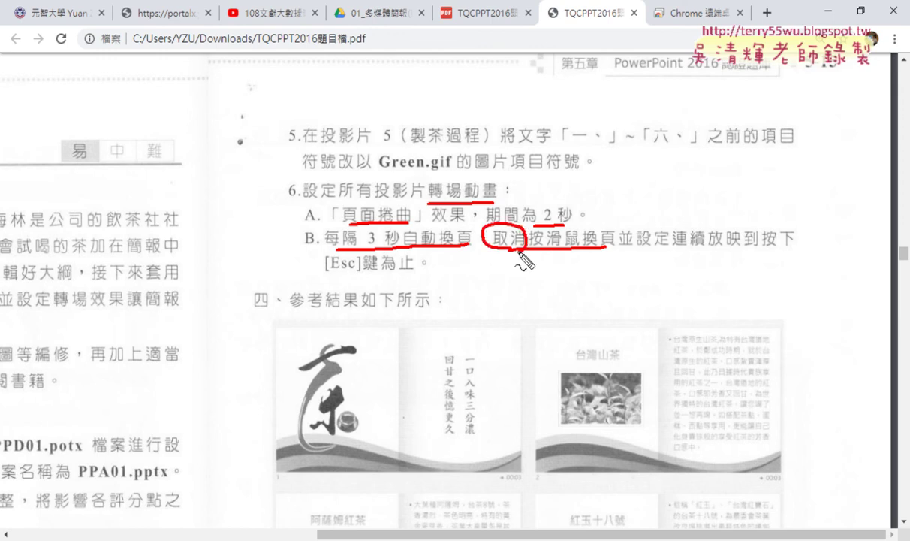
{"action": "left_click_drag", "start_coordinate": [557, 159], "coordinate": [579, 137]}
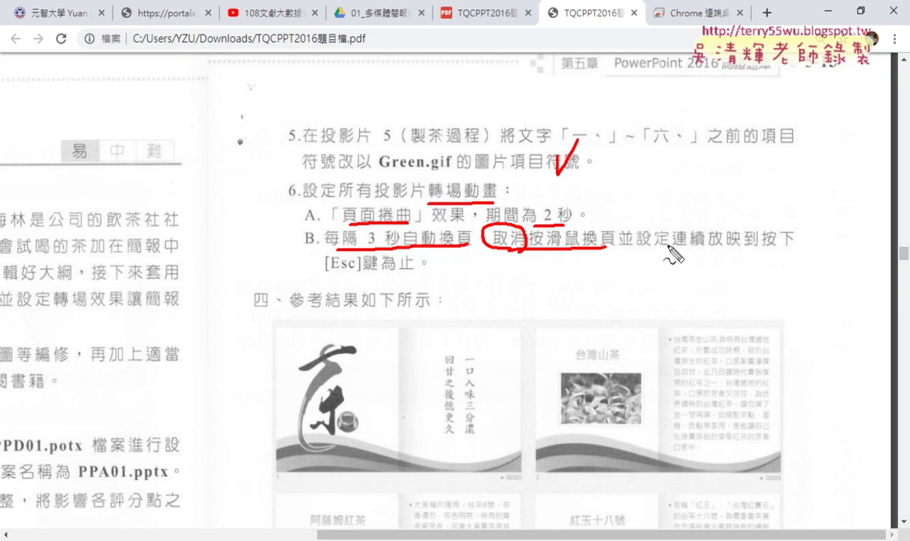
{"action": "left_click_drag", "start_coordinate": [673, 245], "coordinate": [793, 243]}
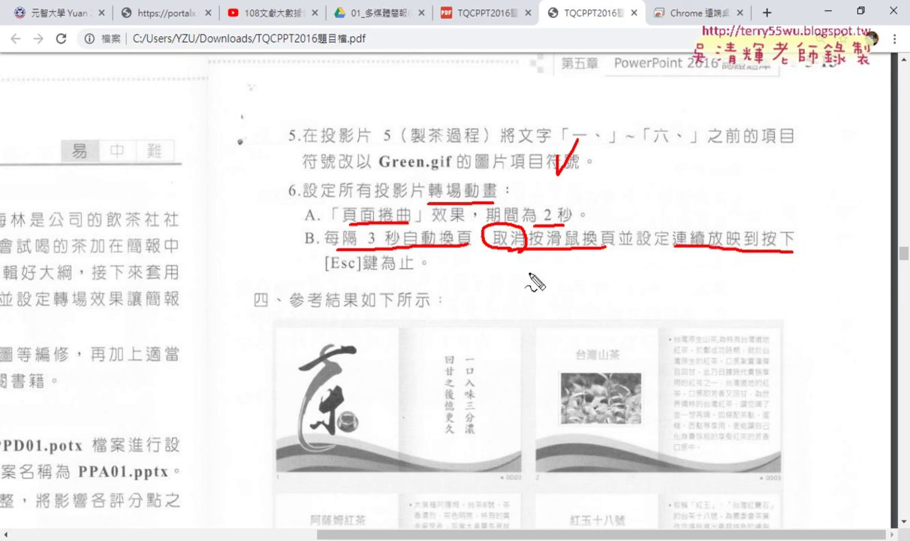
{"action": "left_click_drag", "start_coordinate": [328, 273], "coordinate": [414, 274]}
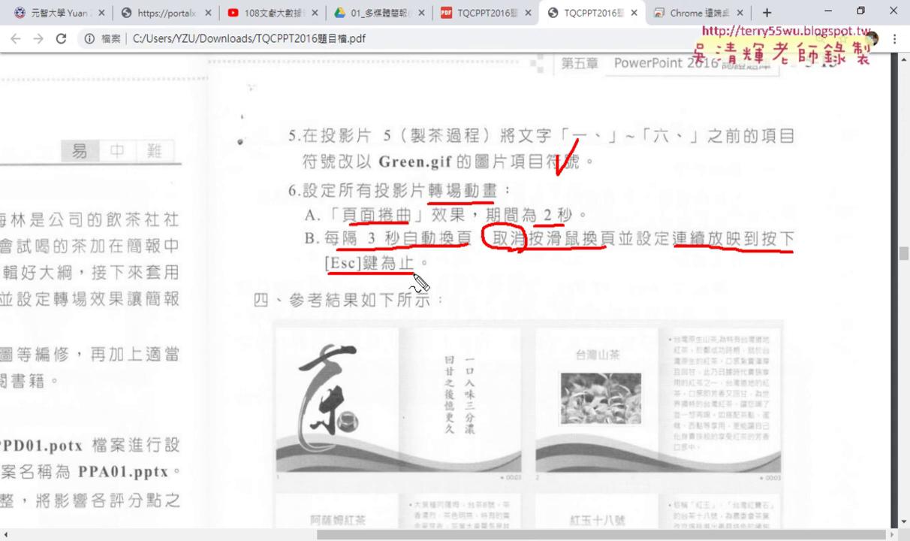
{"action": "key", "text": "Escape"}
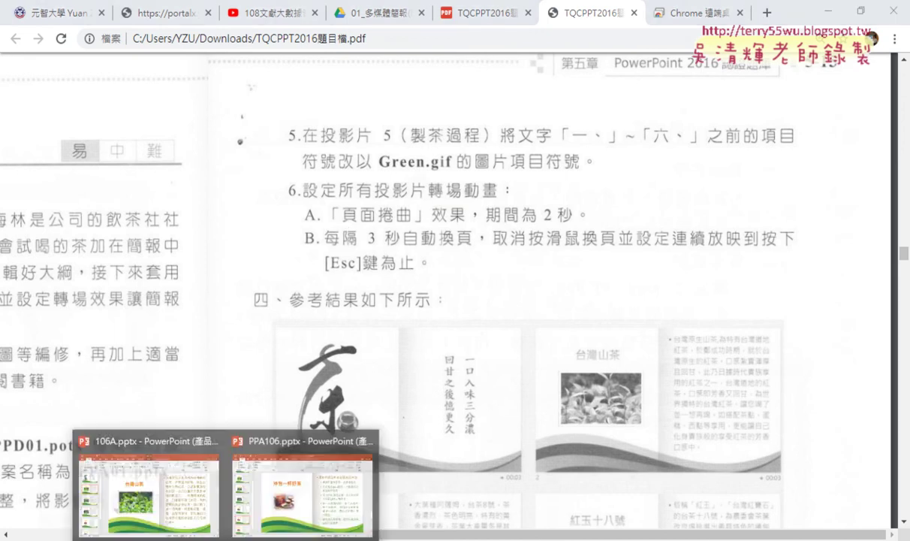
- Apply the 頁面捲曲 (Page Curl) transition to slide 6, then return to the exercise PDF
{"action": "left_click", "coordinate": [340, 448]}
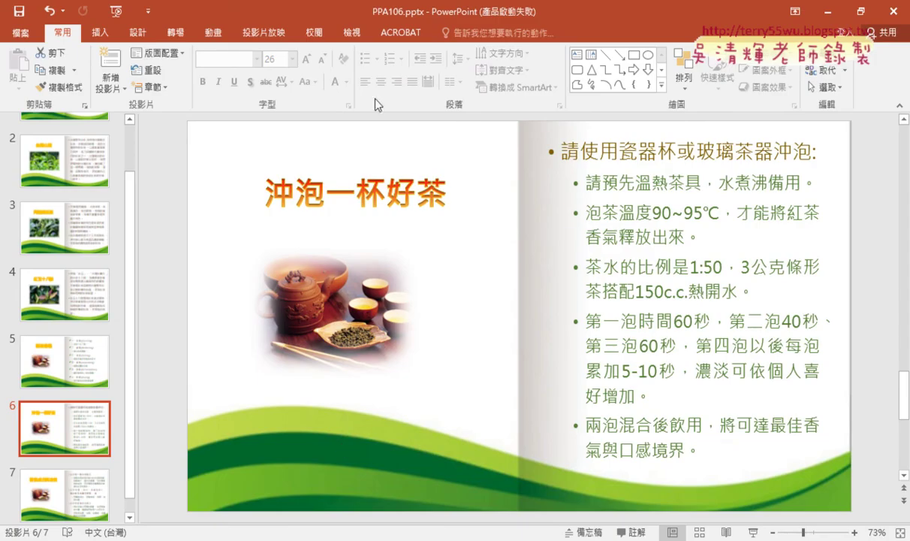
{"action": "left_click", "coordinate": [172, 34]}
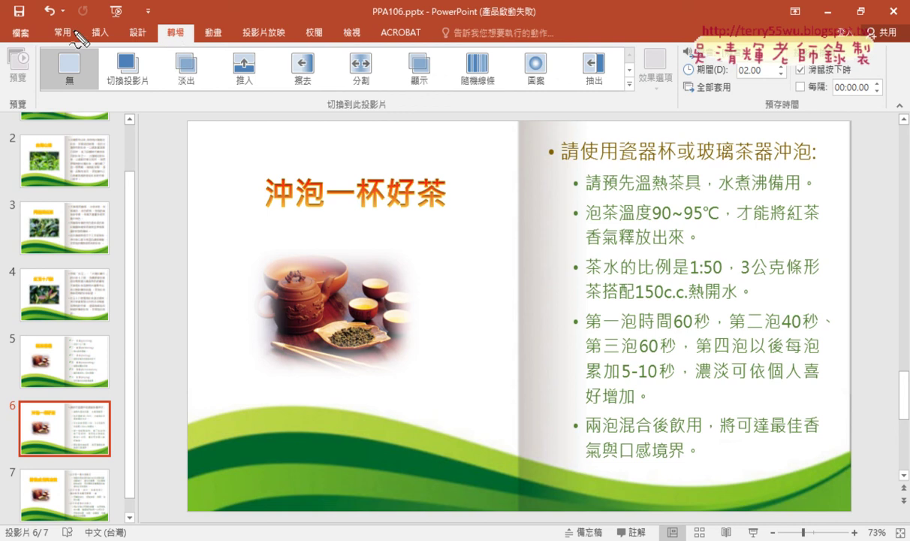
{"action": "left_click_drag", "start_coordinate": [169, 23], "coordinate": [179, 48]}
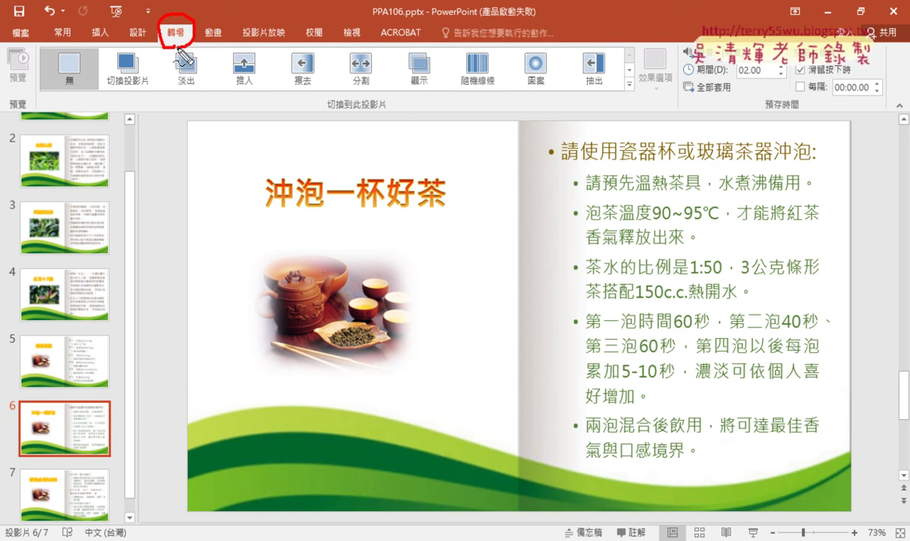
{"action": "key", "text": "Escape"}
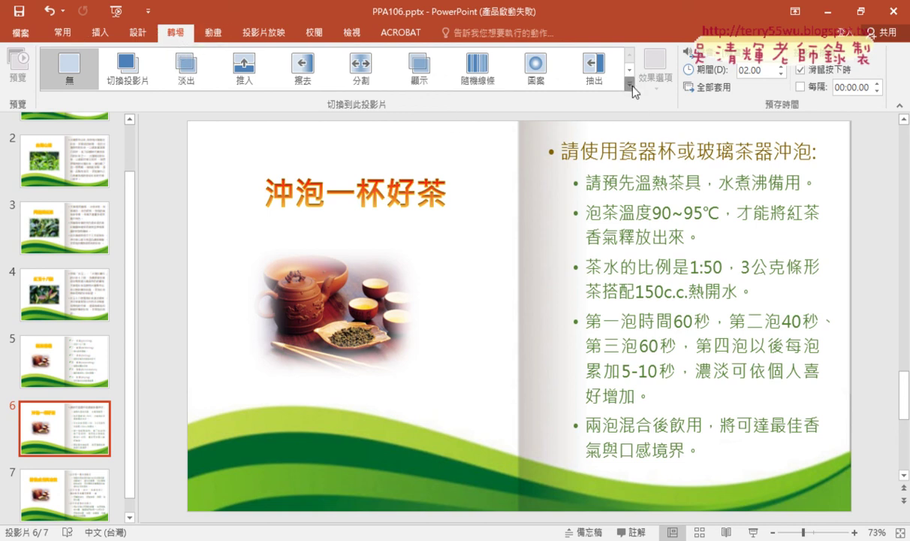
{"action": "left_click", "coordinate": [629, 84]}
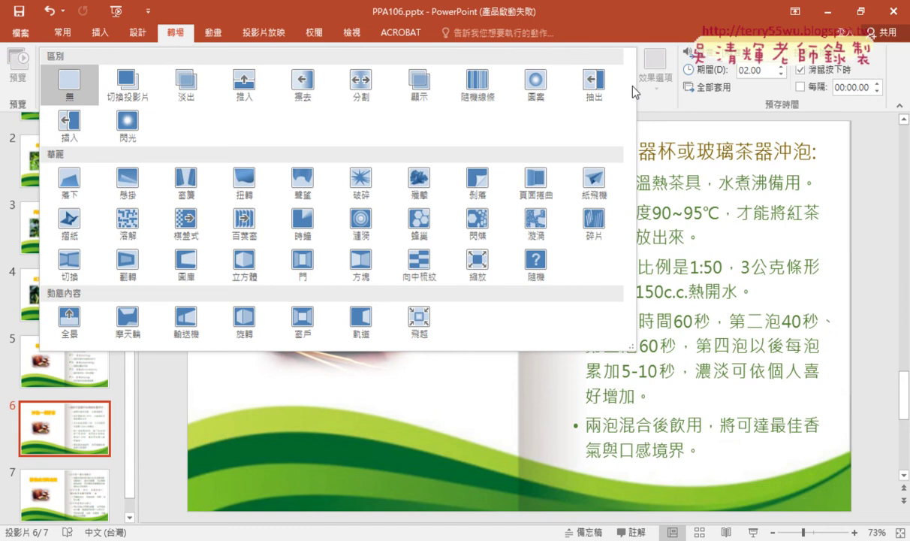
{"action": "left_click", "coordinate": [538, 183]}
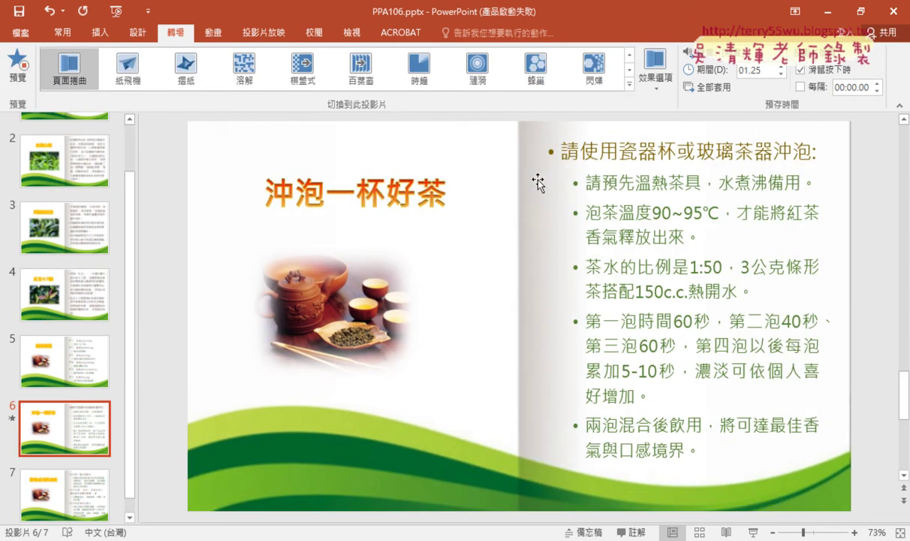
{"action": "left_click", "coordinate": [629, 84]}
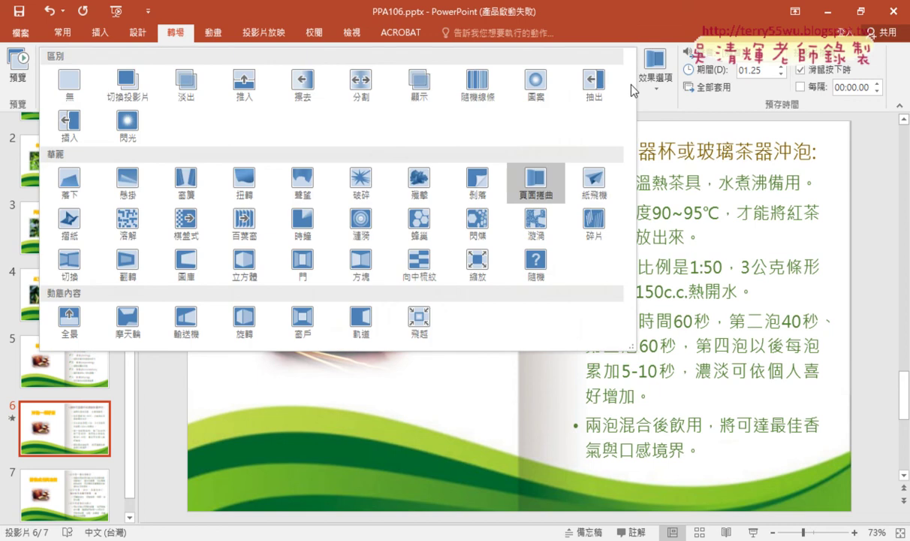
{"action": "left_click", "coordinate": [537, 183]}
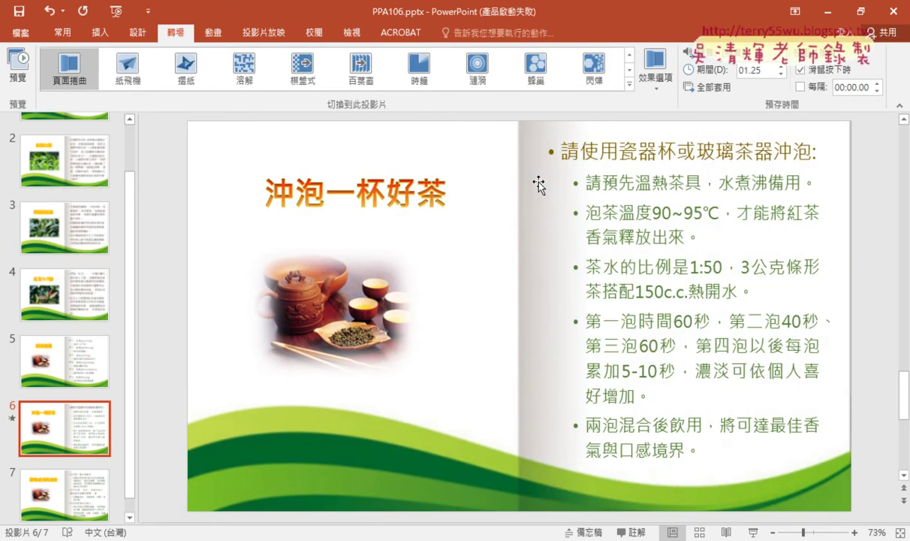
{"action": "key", "text": "alt+Tab"}
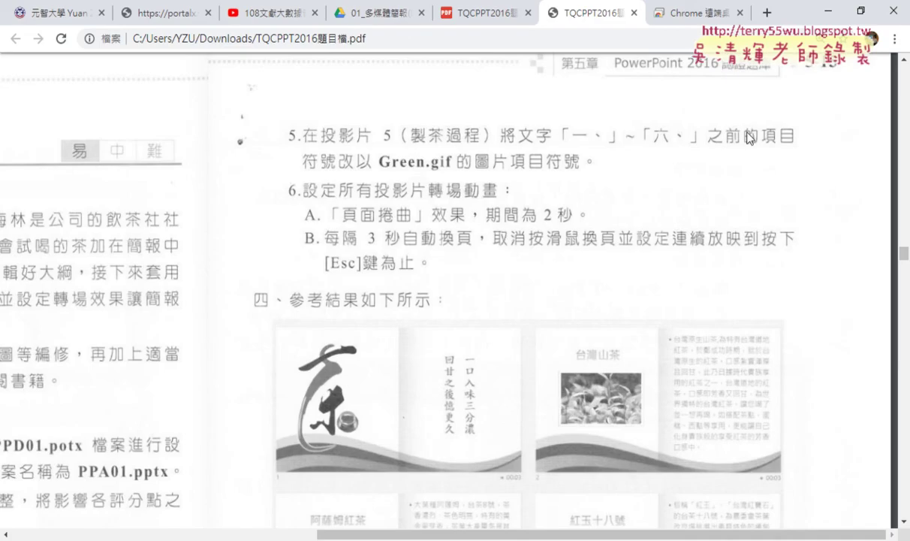
- Set slide 6's transition Duration to 02.00 and auto-advance After to 00:03.00
{"action": "left_click", "coordinate": [826, 13]}
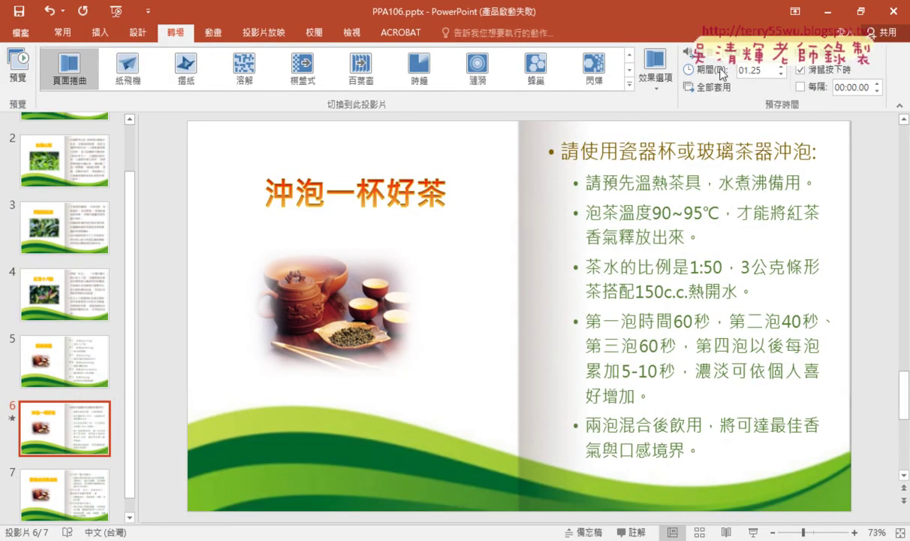
{"action": "left_click", "coordinate": [782, 67]}
{"action": "left_click", "coordinate": [785, 66]}
{"action": "left_click", "coordinate": [782, 66]}
{"action": "left_click", "coordinate": [800, 87]}
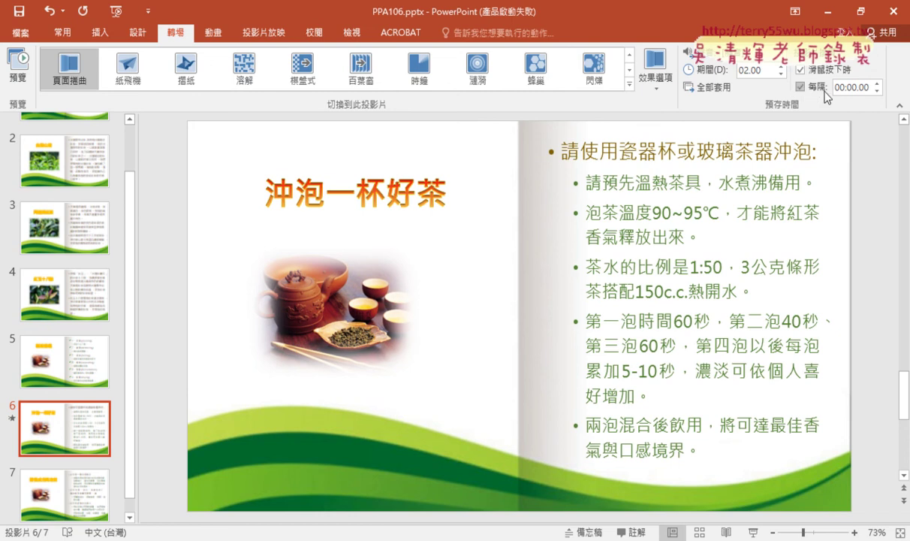
{"action": "left_click", "coordinate": [877, 83]}
{"action": "left_click", "coordinate": [877, 83]}
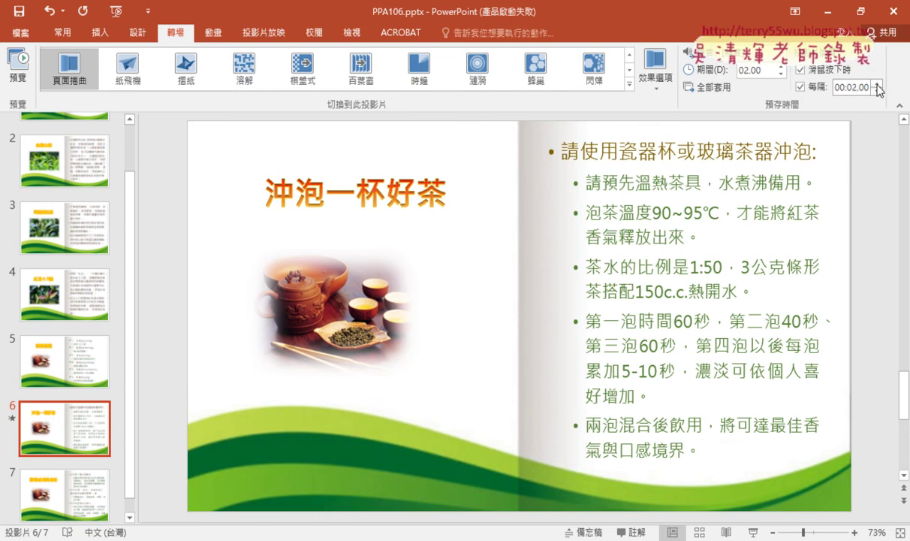
- Turn off advancing On Mouse Click and mark the transition settings with red annotations
{"action": "left_click", "coordinate": [828, 69]}
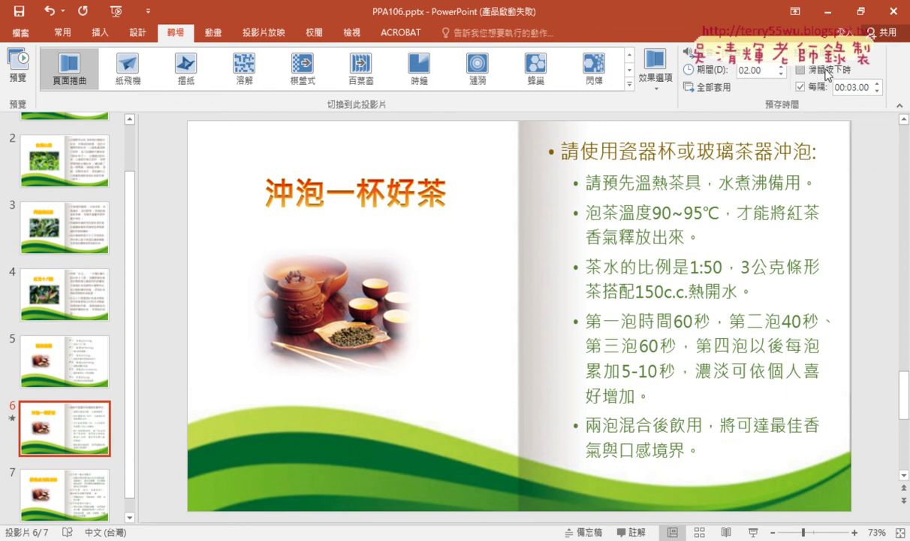
{"action": "left_click", "coordinate": [828, 69]}
{"action": "left_click", "coordinate": [839, 75]}
{"action": "mouse_move", "coordinate": [149, 42]}
{"action": "left_mouse_down"}
{"action": "mouse_move", "coordinate": [225, 47]}
{"action": "mouse_move", "coordinate": [179, 53]}
{"action": "left_mouse_up"}
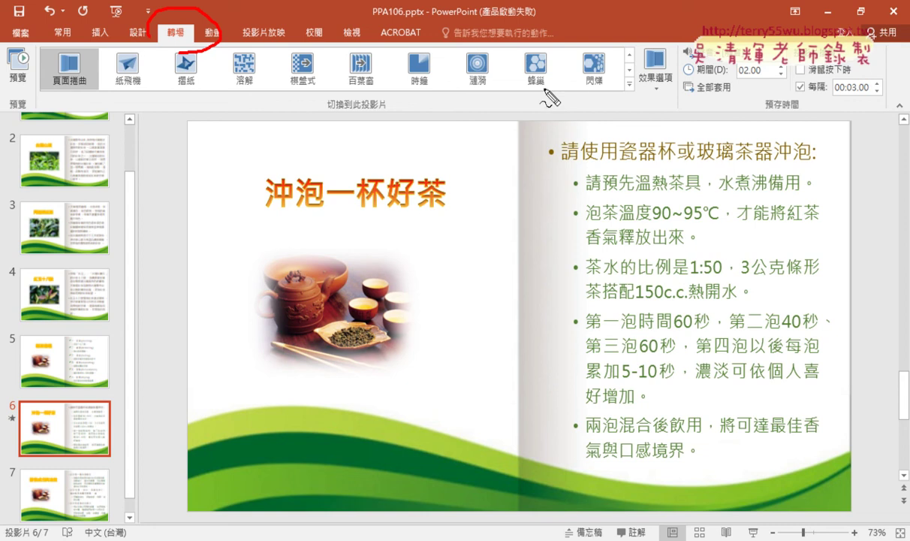
{"action": "left_click_drag", "start_coordinate": [751, 82], "coordinate": [801, 83]}
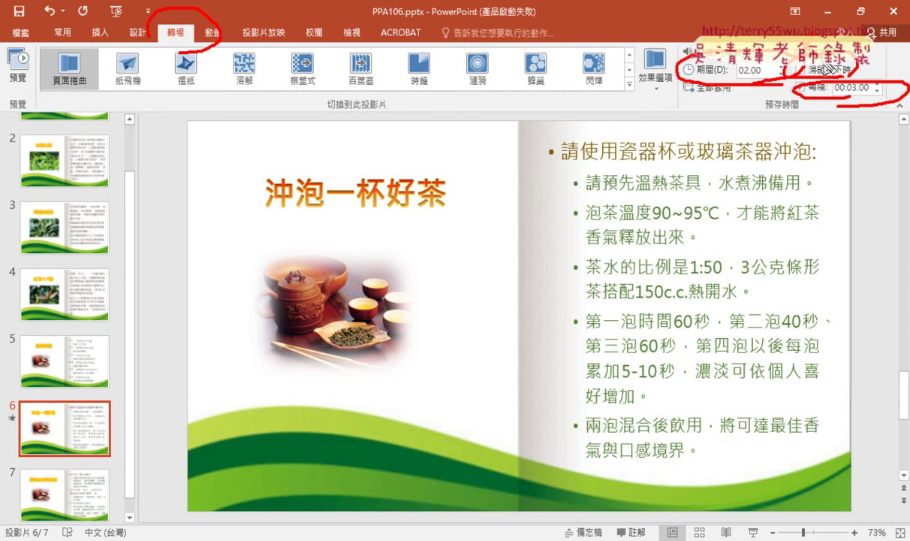
{"action": "key", "text": "Escape"}
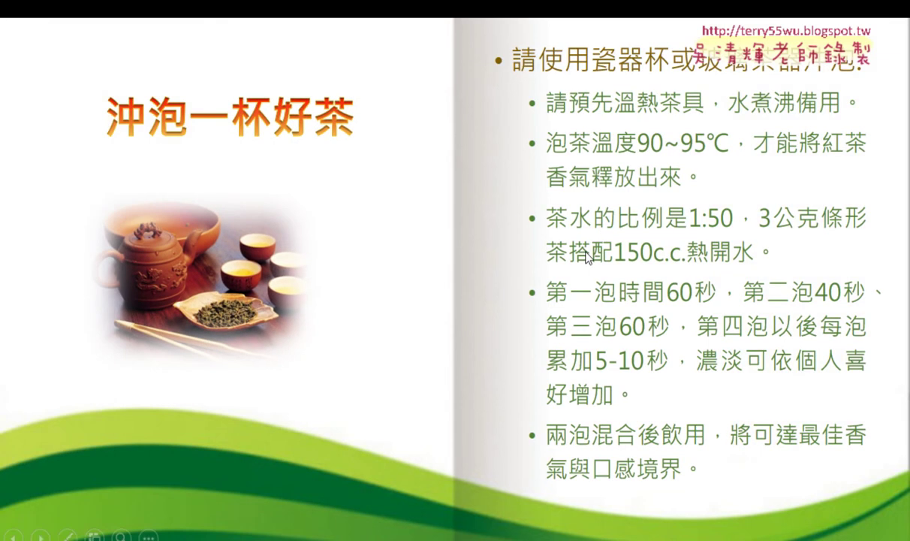
- End the slide 6 preview, then play from slide 1 to 阿薩姆紅茶 and exit
{"action": "left_click", "coordinate": [586, 252]}
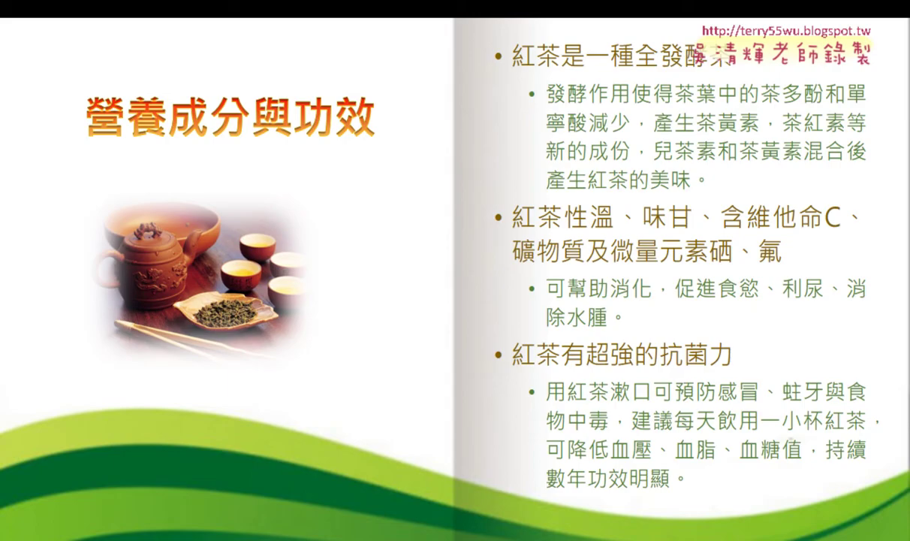
{"action": "key", "text": "Escape"}
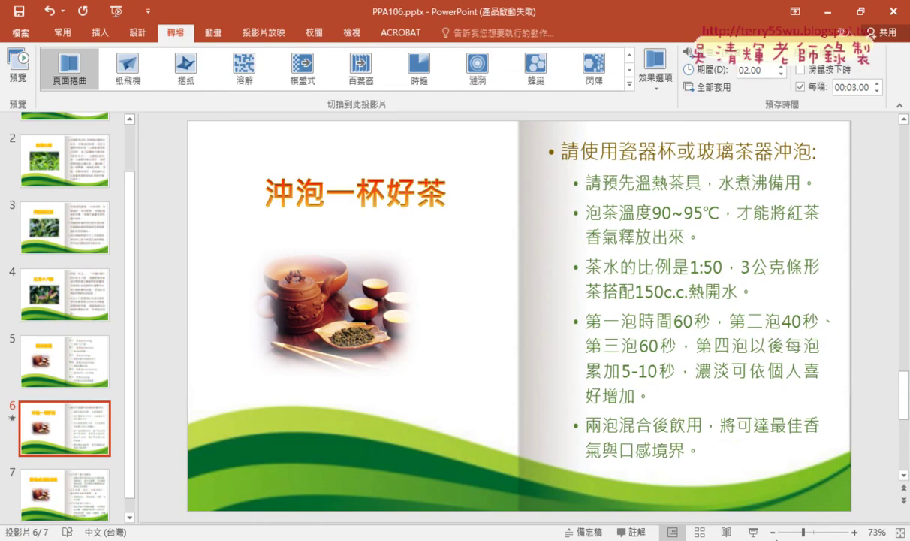
{"action": "scroll", "coordinate": [63, 195], "scroll_direction": "up", "scroll_amount": 2}
{"action": "left_click", "coordinate": [72, 161]}
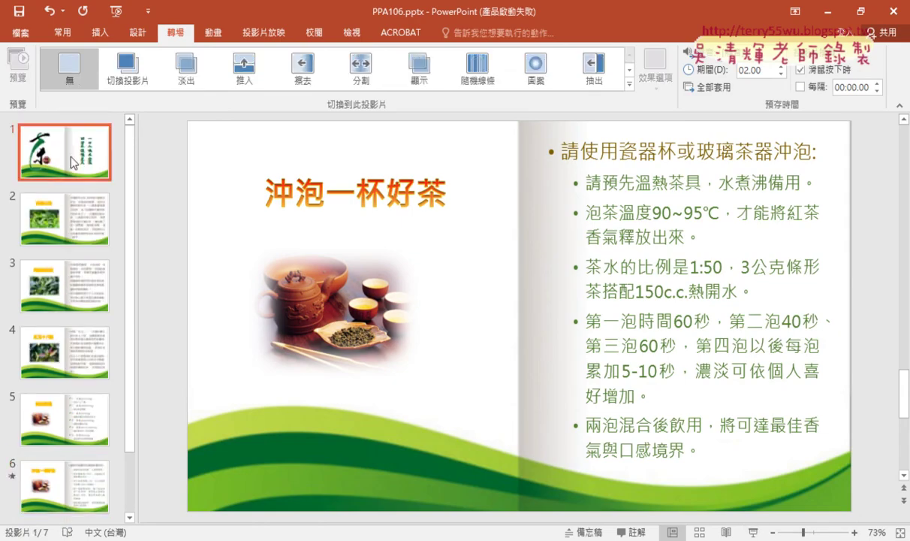
{"action": "left_click", "coordinate": [753, 532]}
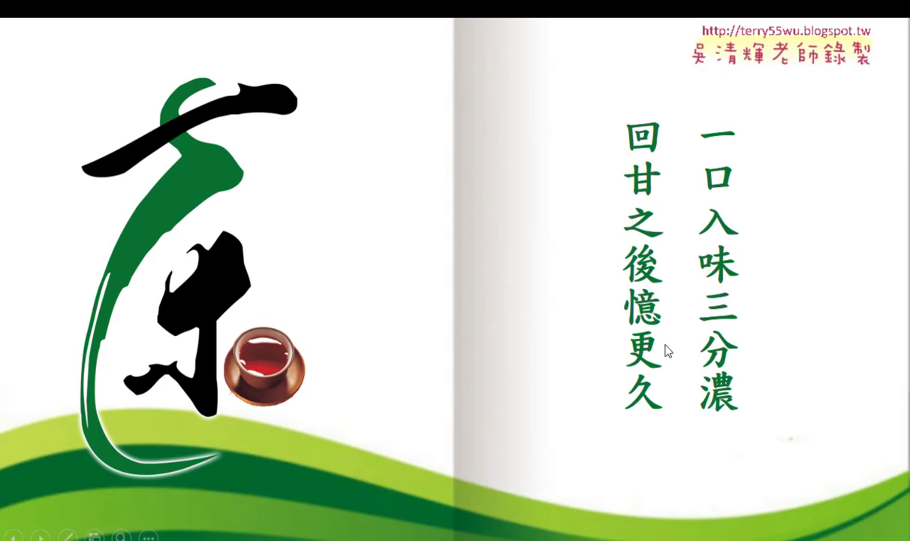
{"action": "left_click", "coordinate": [525, 118]}
{"action": "left_click", "coordinate": [525, 118]}
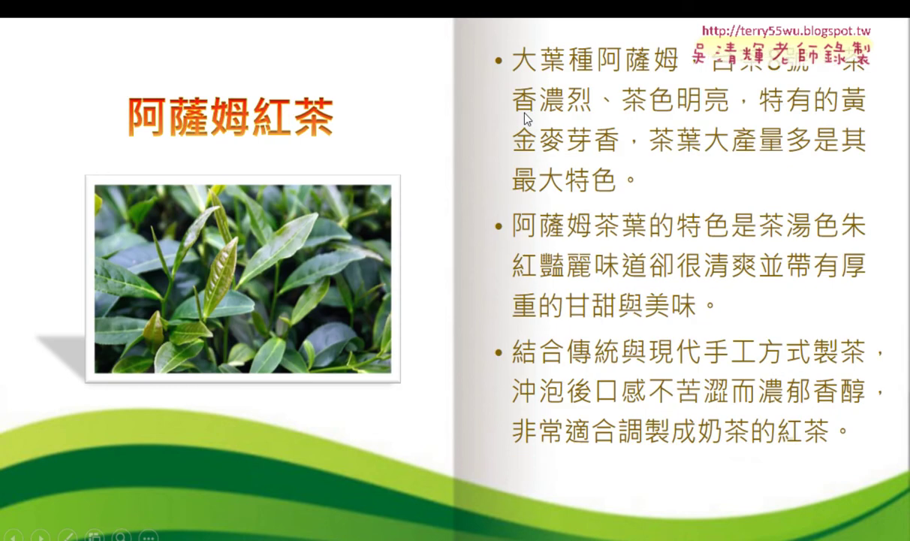
{"action": "key", "text": "Escape"}
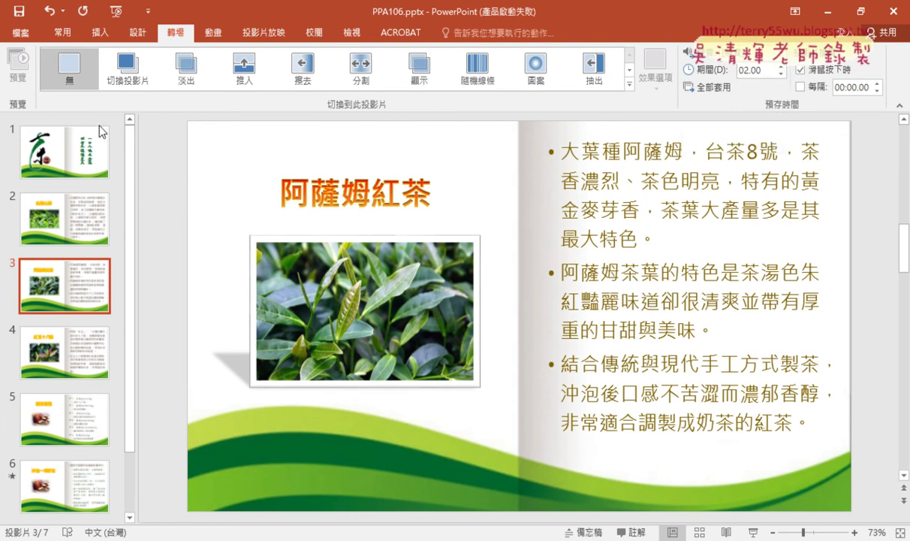
- Give slide 1 the Page Curl transition with a 02.00 duration
{"action": "left_click", "coordinate": [87, 149]}
{"action": "left_click", "coordinate": [630, 84]}
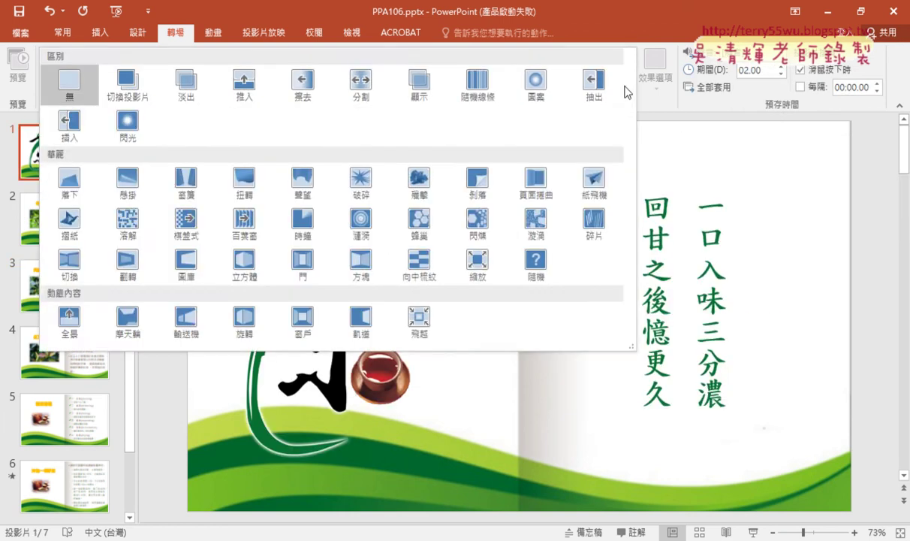
{"action": "left_click", "coordinate": [546, 191]}
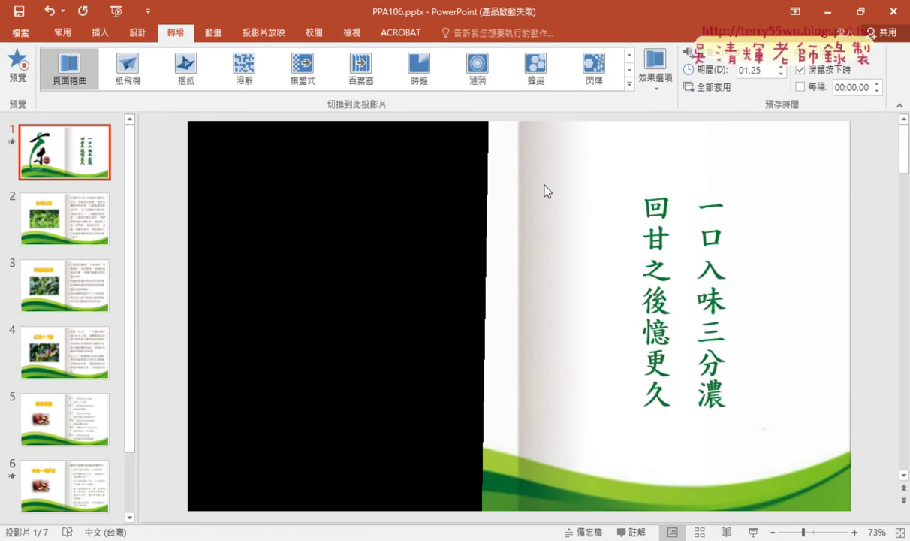
{"action": "left_click", "coordinate": [781, 66]}
{"action": "left_click", "coordinate": [781, 66]}
{"action": "left_click", "coordinate": [782, 65]}
{"action": "left_click", "coordinate": [781, 66]}
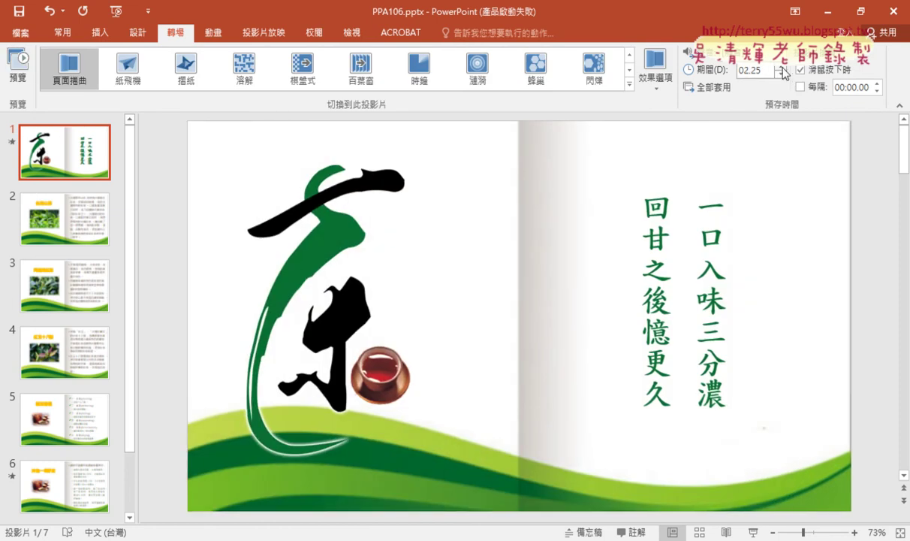
{"action": "left_click", "coordinate": [781, 73]}
- Set auto-advance After 00:03.00, turn off On Mouse Click, and apply to all slides
{"action": "left_click", "coordinate": [800, 87]}
{"action": "left_click", "coordinate": [879, 84]}
{"action": "left_click", "coordinate": [877, 84]}
{"action": "left_click", "coordinate": [877, 83]}
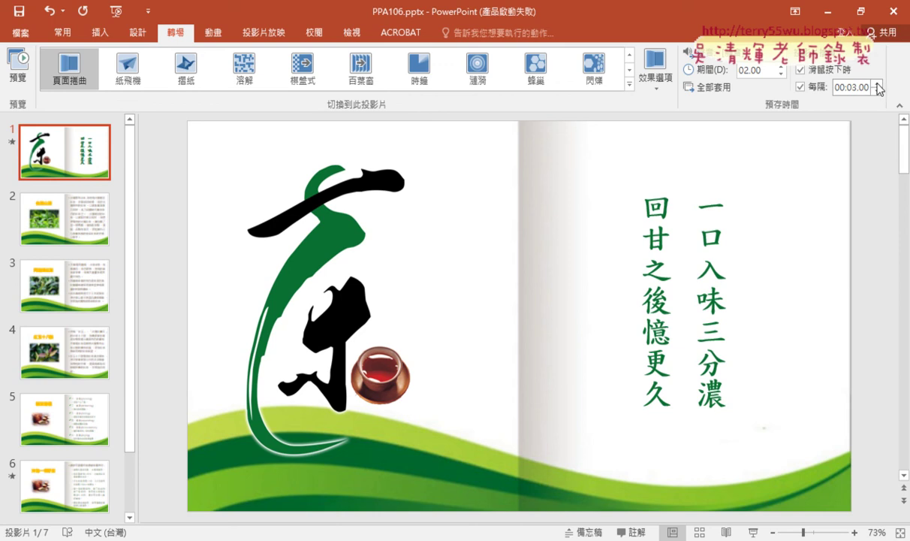
{"action": "left_click", "coordinate": [808, 70]}
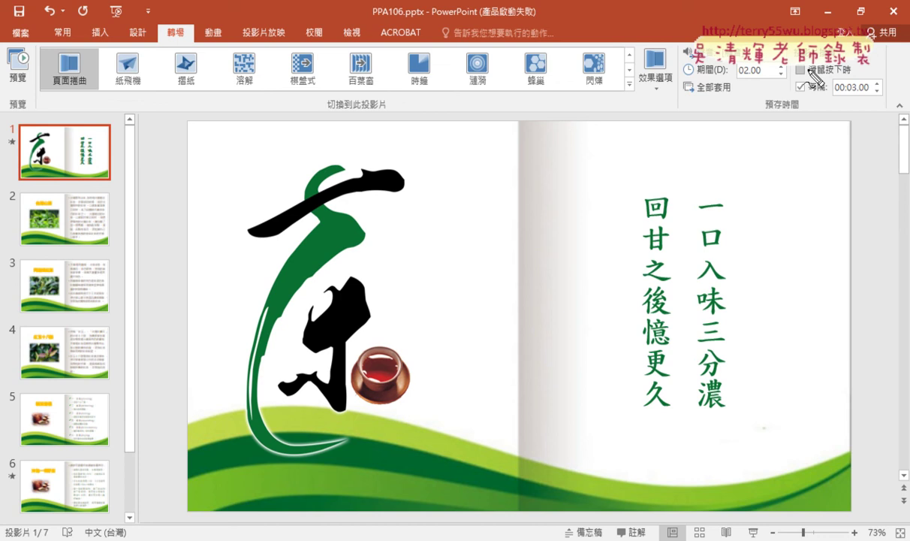
{"action": "left_click_drag", "start_coordinate": [721, 74], "coordinate": [747, 98]}
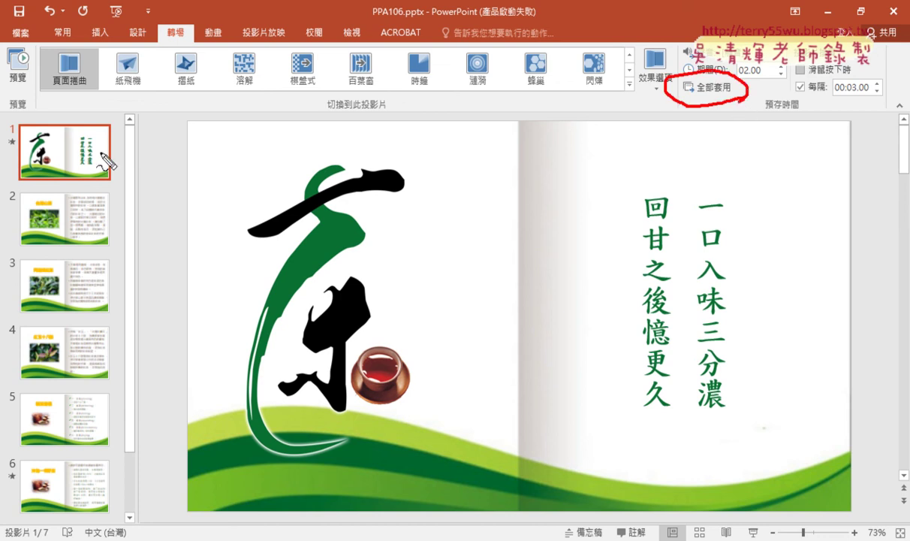
{"action": "left_click_drag", "start_coordinate": [104, 161], "coordinate": [95, 194]}
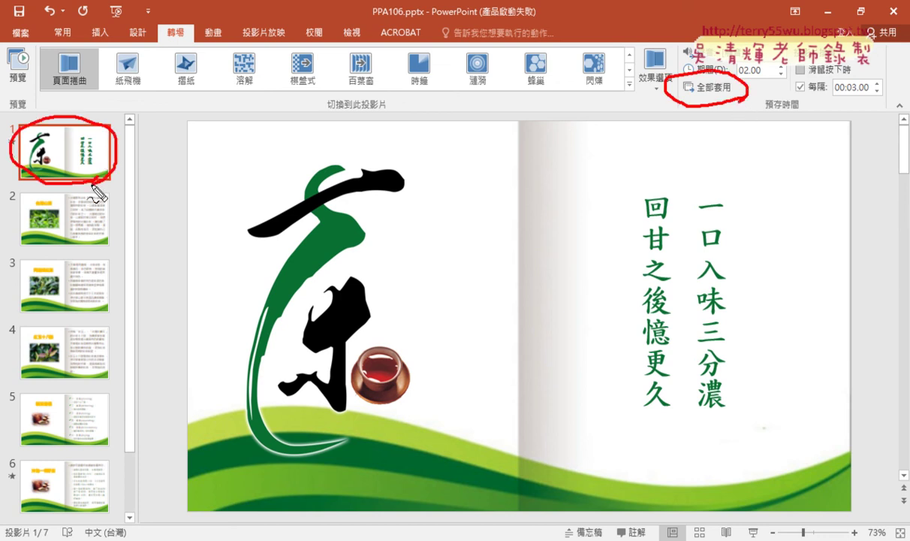
{"action": "left_click", "coordinate": [705, 87]}
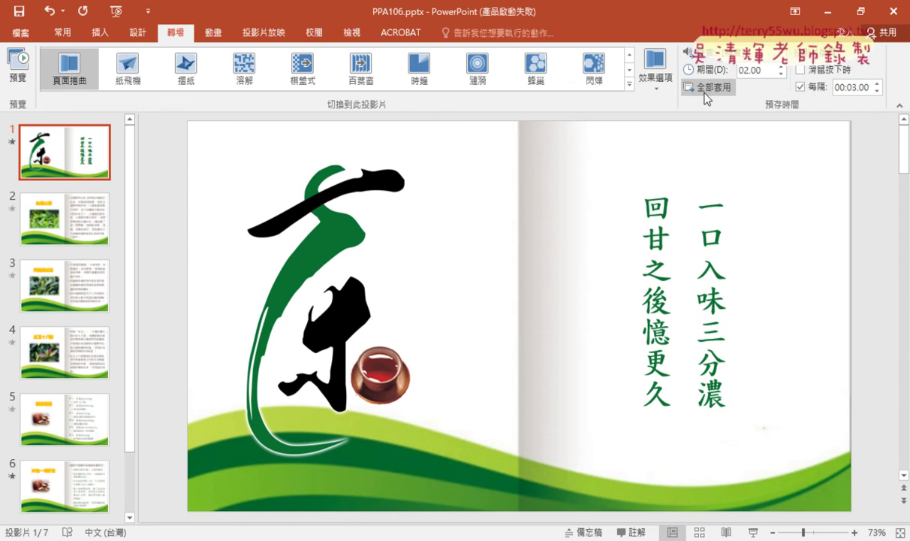
- Play the show from slide 1 and stop it with Esc at slide 3, 阿薩姆紅茶
{"action": "left_click", "coordinate": [757, 536]}
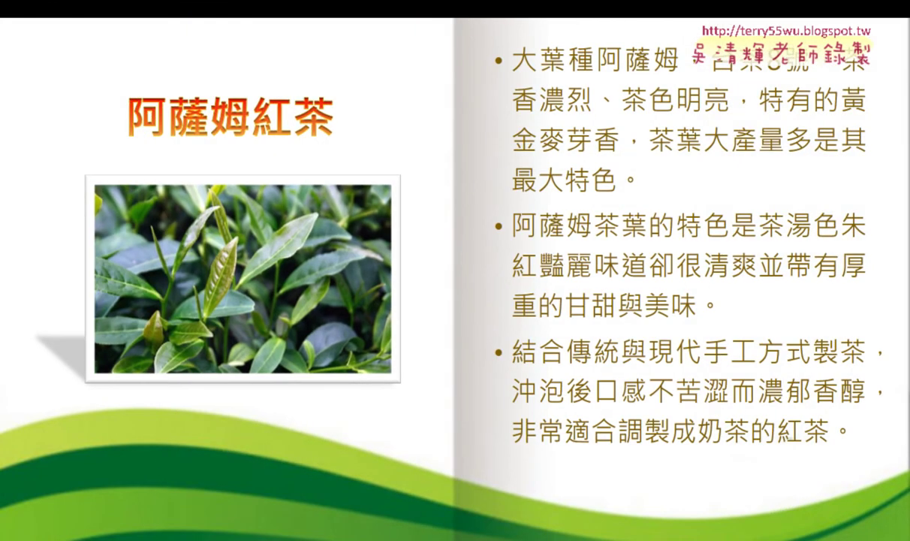
{"action": "key", "text": "Escape"}
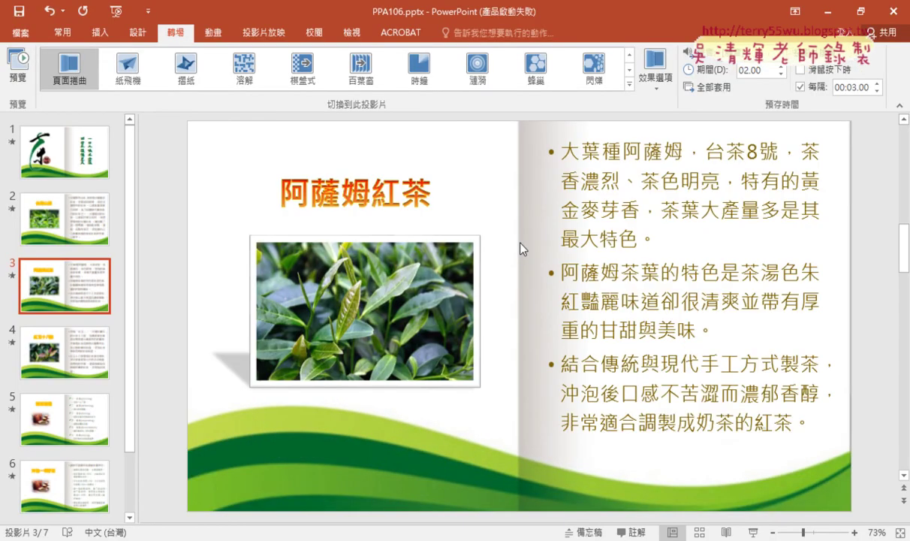
- Check 'Loop continuously until Esc' in Set Up Slide Show and confirm with OK
{"action": "left_click", "coordinate": [277, 37]}
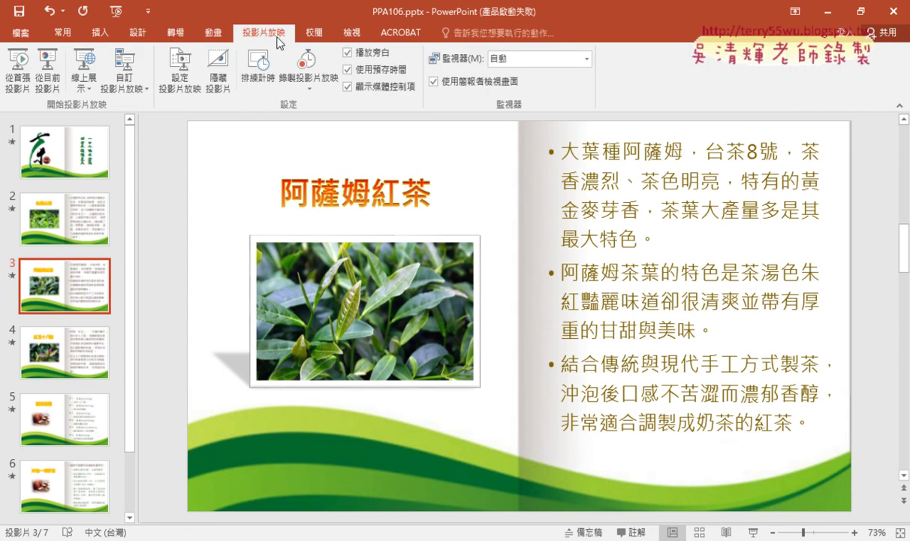
{"action": "left_click", "coordinate": [176, 91]}
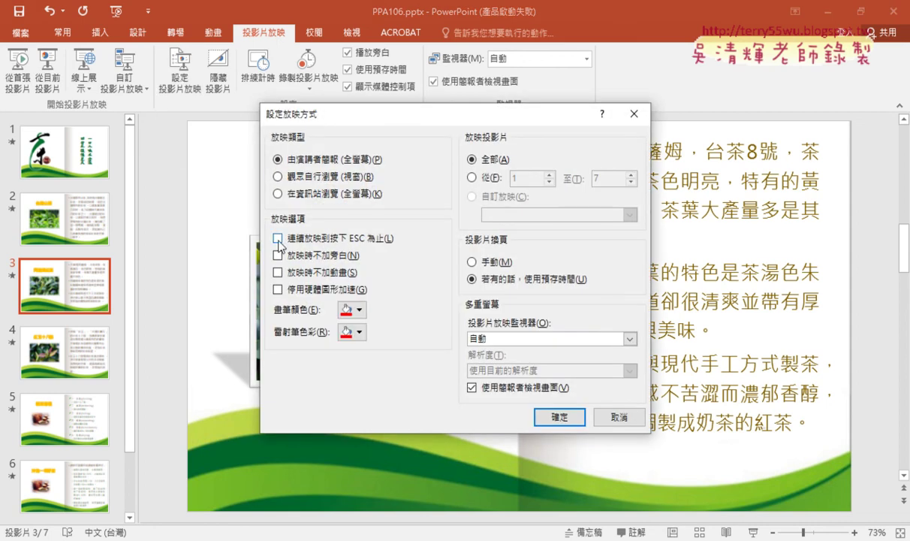
{"action": "left_click", "coordinate": [359, 242]}
{"action": "mouse_move", "coordinate": [300, 46]}
{"action": "left_mouse_down"}
{"action": "mouse_move", "coordinate": [240, 45]}
{"action": "mouse_move", "coordinate": [304, 49]}
{"action": "left_mouse_up"}
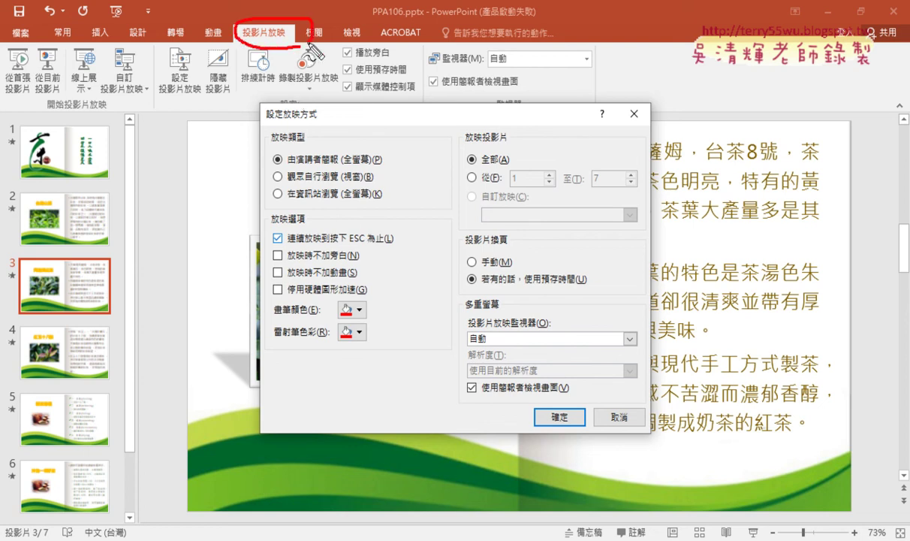
{"action": "left_click_drag", "start_coordinate": [182, 116], "coordinate": [190, 120]}
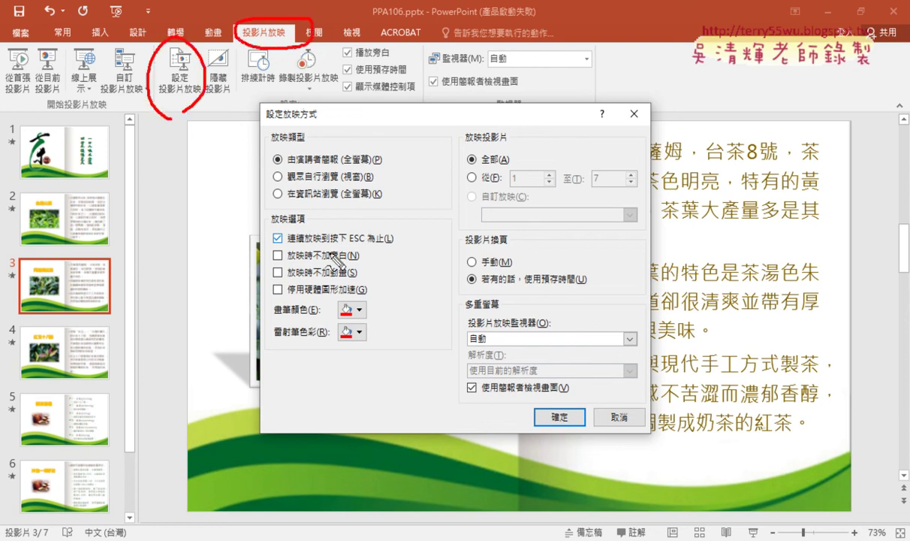
{"action": "left_click_drag", "start_coordinate": [350, 247], "coordinate": [335, 244]}
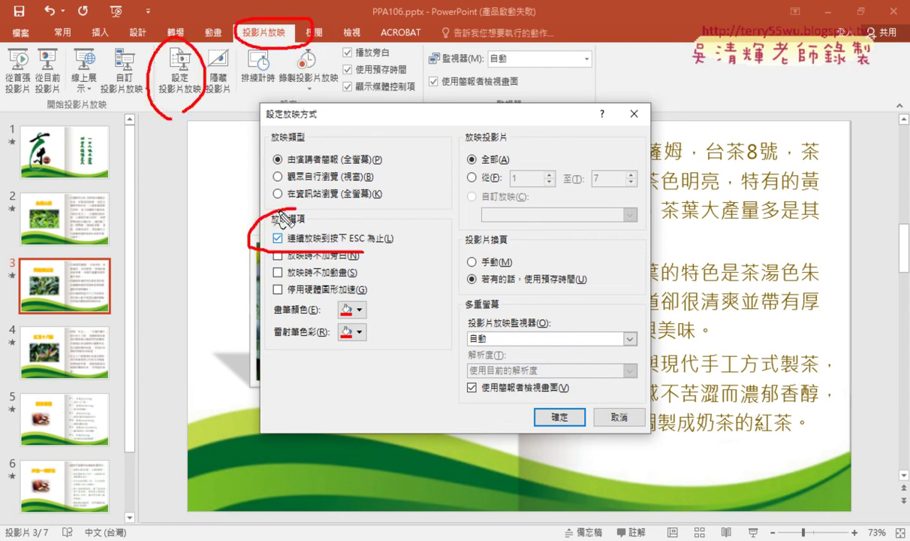
{"action": "key", "text": "Escape"}
{"action": "left_click", "coordinate": [560, 422]}
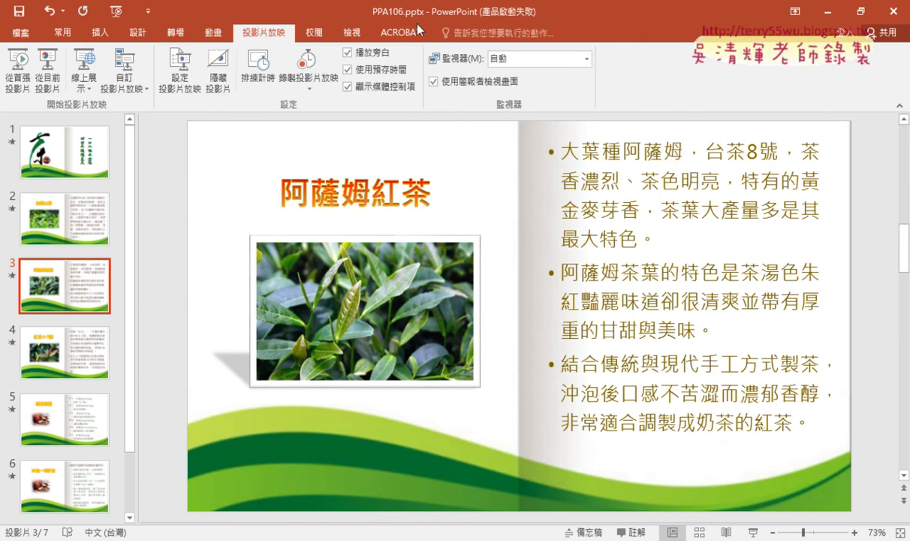
- Select the slide 1 thumbnail, the 茶 calligraphy title slide
{"action": "left_click", "coordinate": [76, 166]}
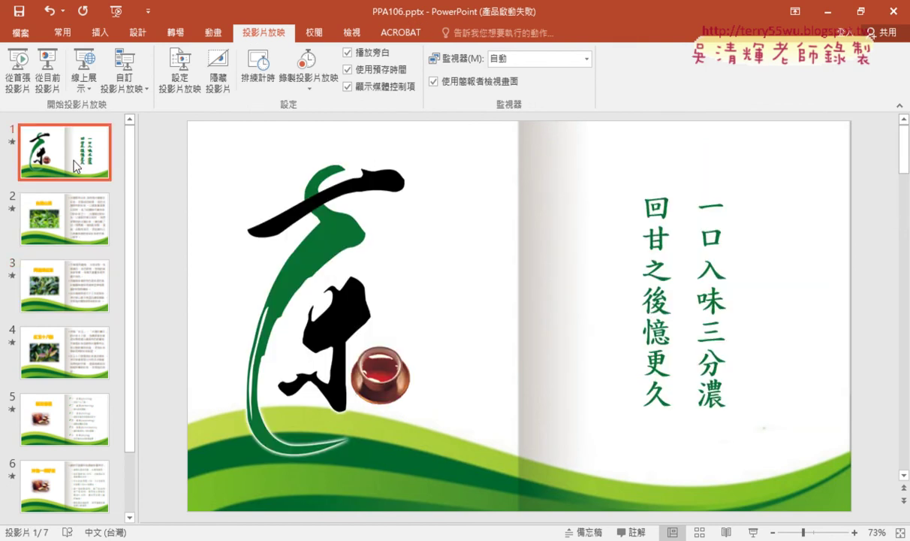